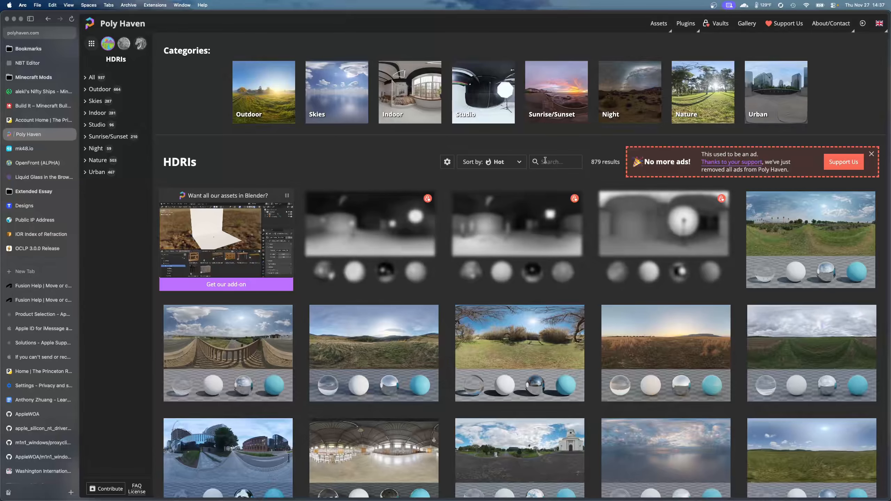
Search the HDRIs for "office" and download the Poly Haven Studio environment as an 8K EXR.
mouse_move(659, 23)
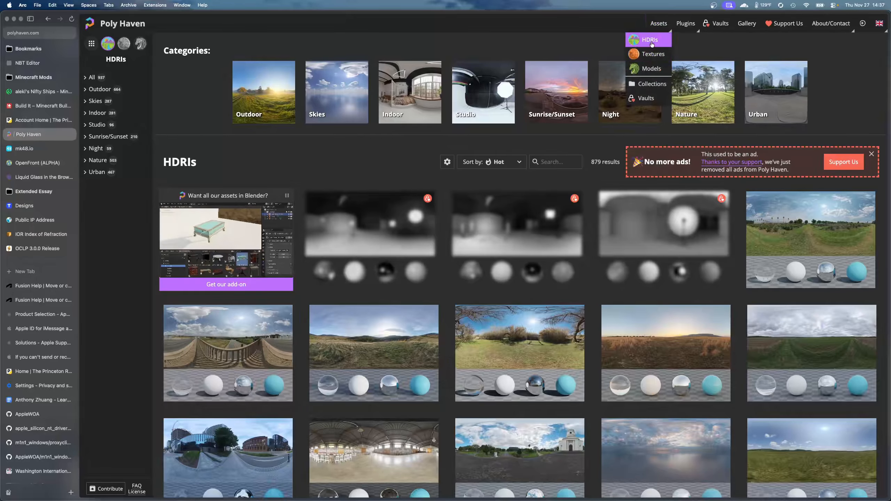
left_click(547, 162)
type("office")
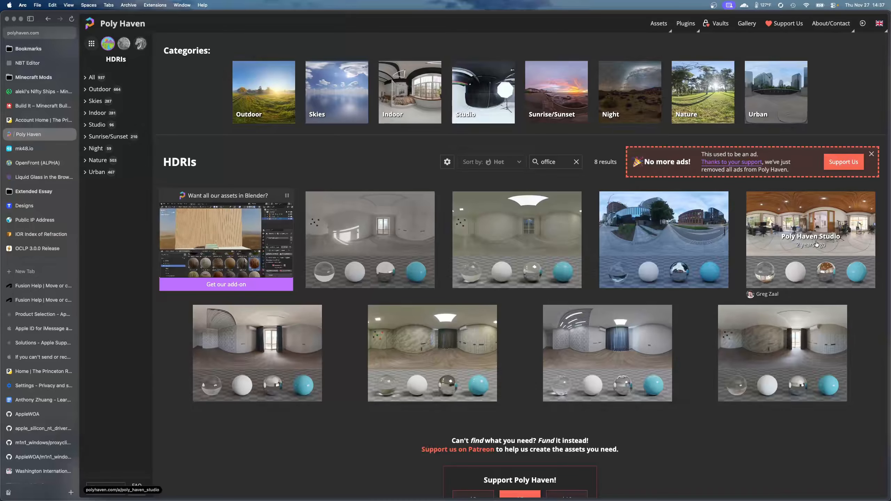
left_click(774, 233)
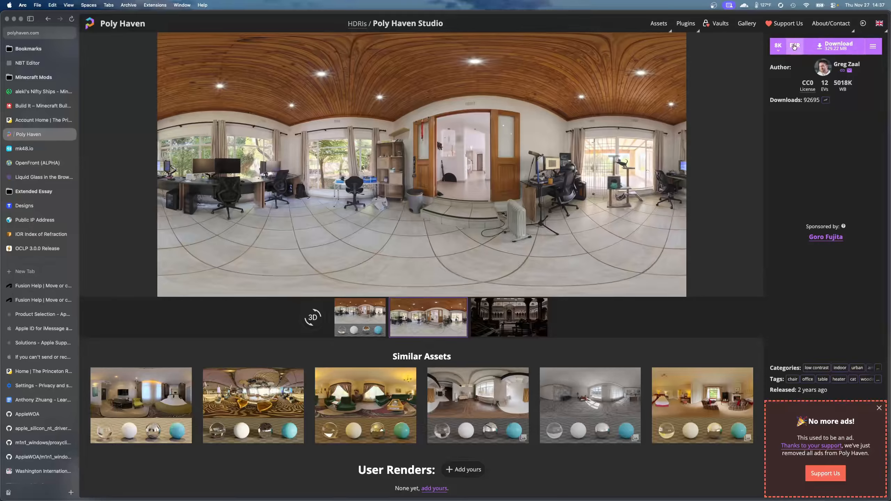
left_click(778, 50)
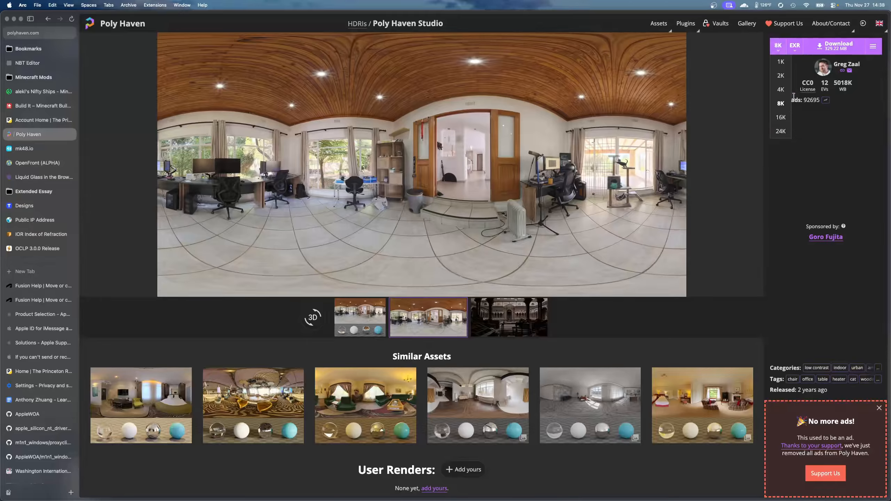
left_click(829, 49)
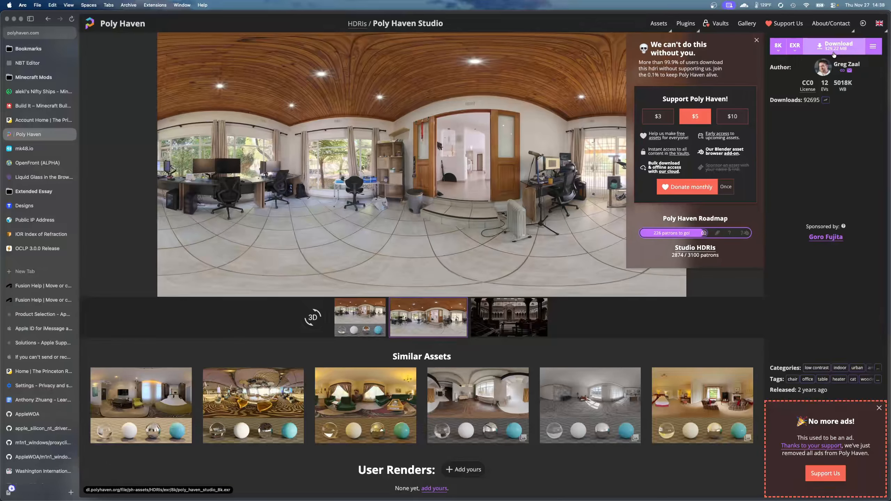
Switch to Finder, open the Downloads folder and examine poly_haven_studio_8k.exr in Preview.
mouse_move(245, 492)
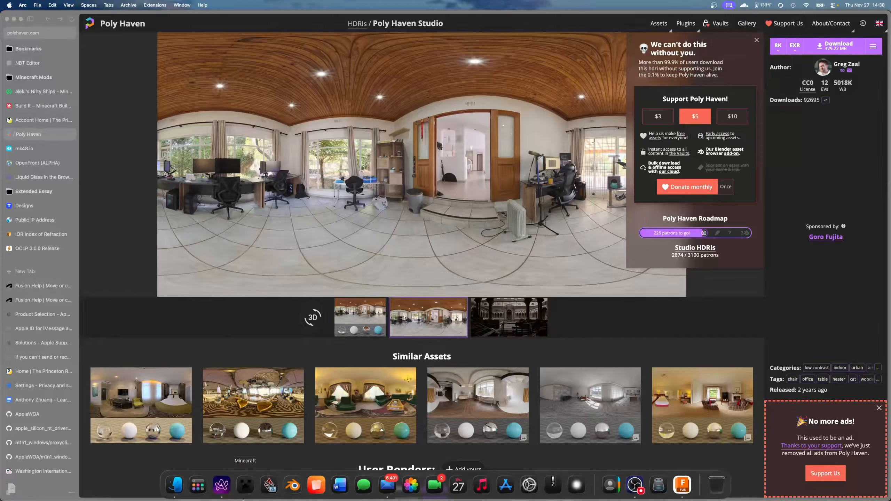
left_click(169, 490)
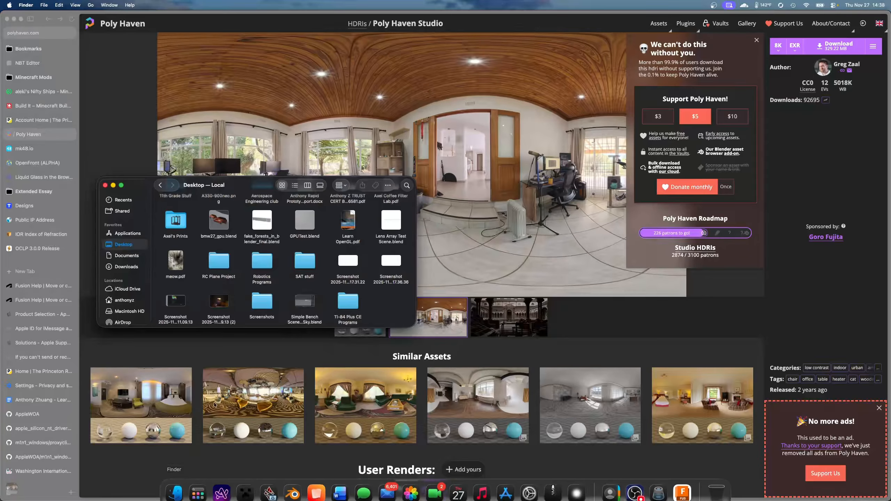
left_click(126, 266)
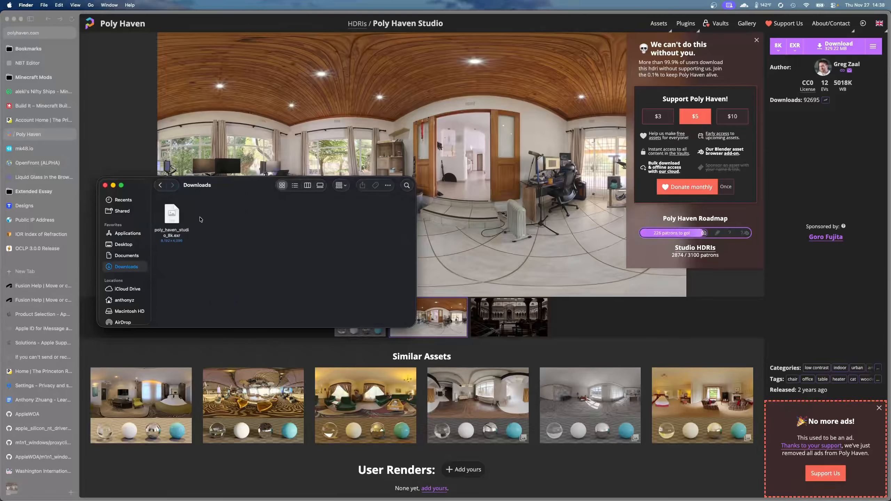
left_click(171, 215)
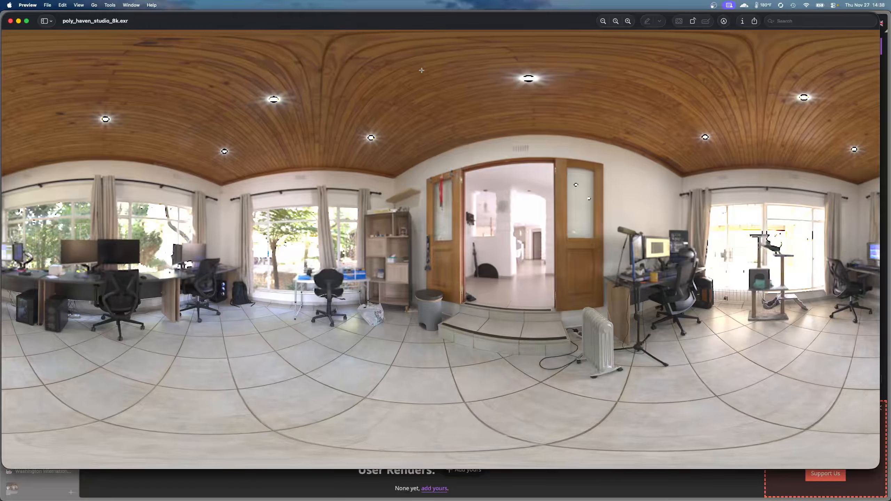
left_click_drag(314, 75, 641, 243)
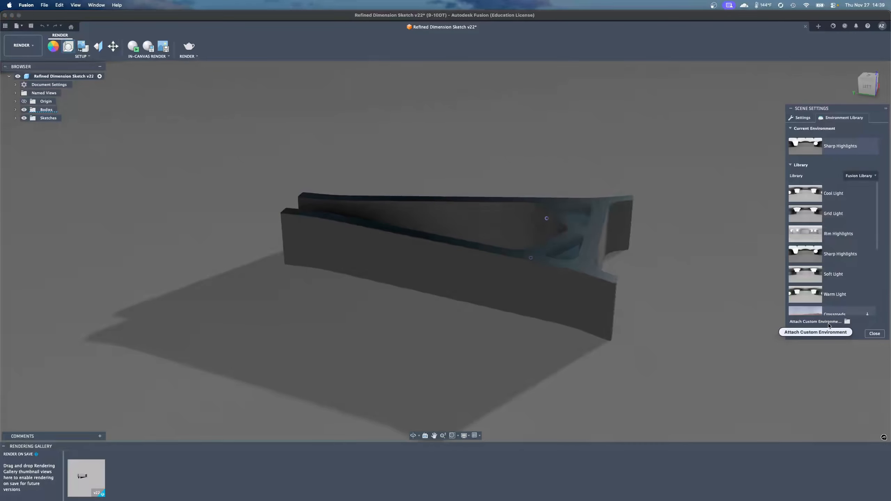
Attach poly_haven_studio_8k.exr from the computer's Downloads folder as the scene's custom environment.
left_click(847, 322)
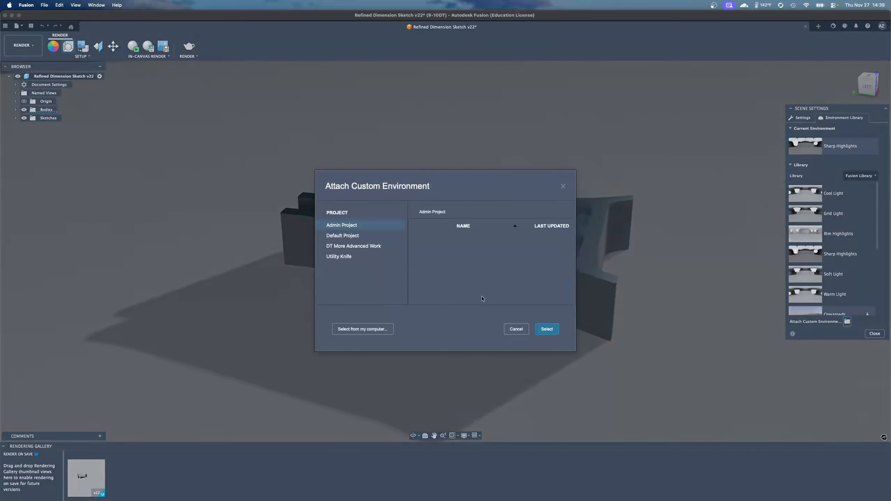
left_click(378, 330)
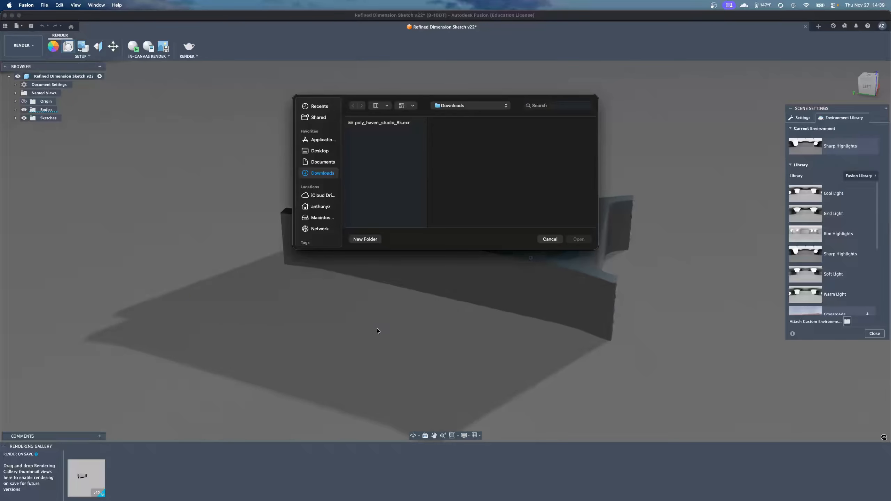
left_click(363, 124)
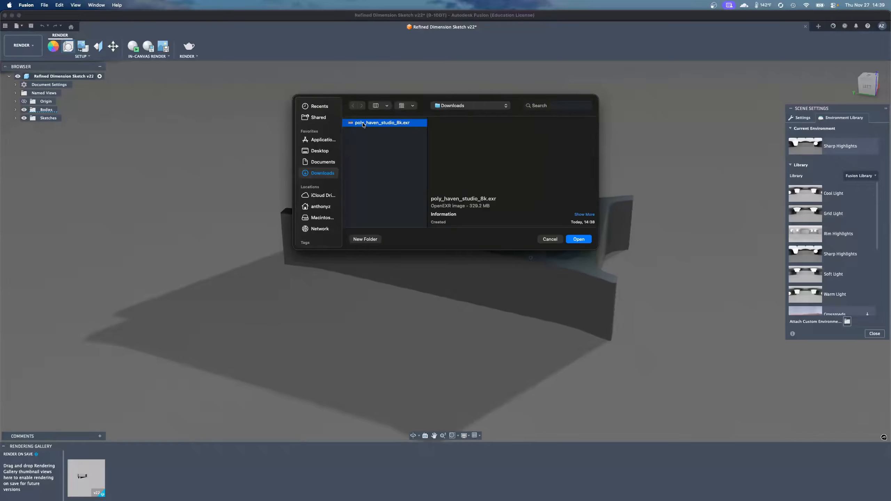
left_click(579, 240)
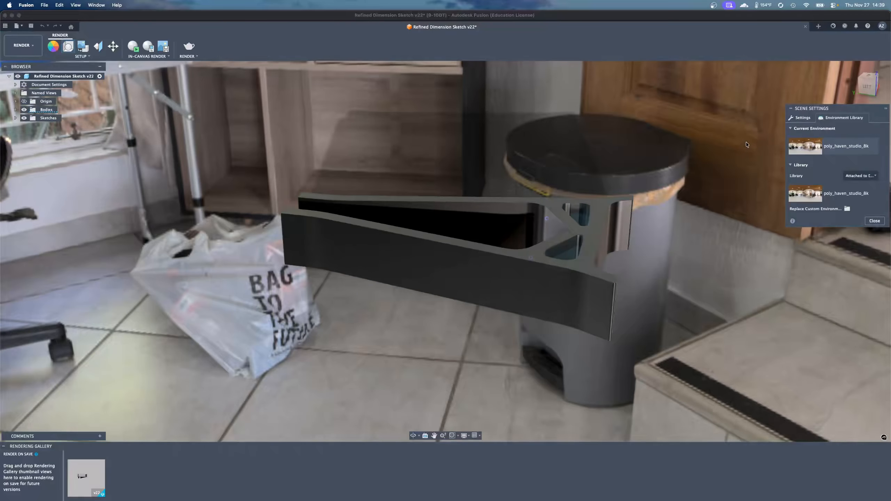
Orbit and zoom around the part to examine it against different areas of the studio environment.
scroll(866, 88, "up", 1)
left_click(865, 89)
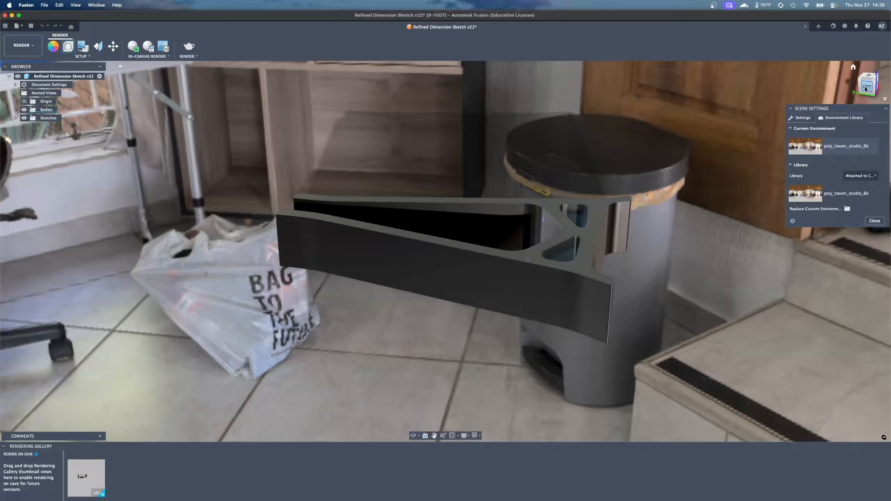
scroll(865, 88, "up", 1)
mouse_move(865, 90)
left_mouse_down()
mouse_move(730, 94)
mouse_move(741, 181)
left_mouse_up()
scroll(741, 182, "up", 5)
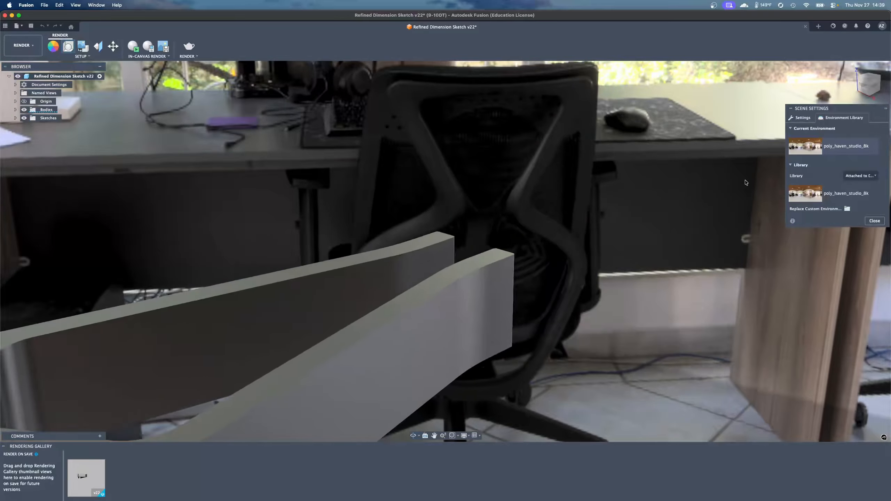
scroll(740, 182, "down", 10)
left_click(874, 91)
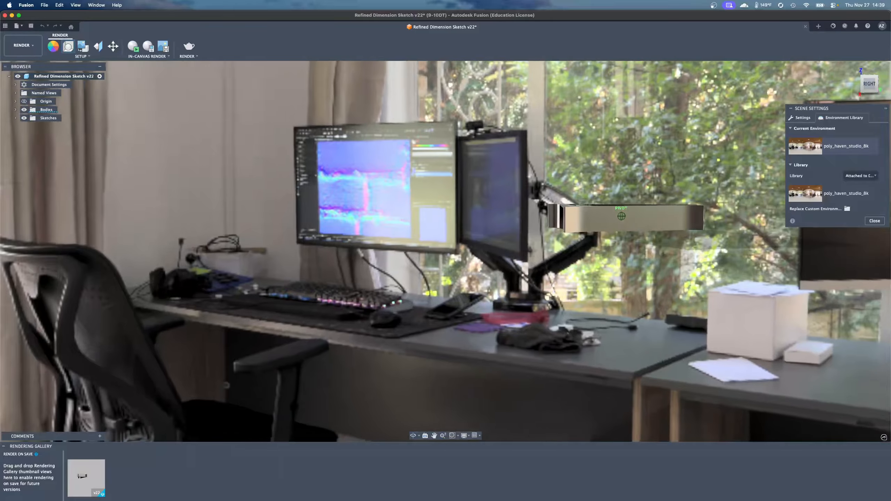
mouse_move(835, 92)
left_mouse_down()
mouse_move(784, 83)
mouse_move(733, 137)
mouse_move(787, 98)
mouse_move(867, 126)
mouse_move(890, 86)
mouse_move(6, 82)
mouse_move(21, 80)
left_mouse_up()
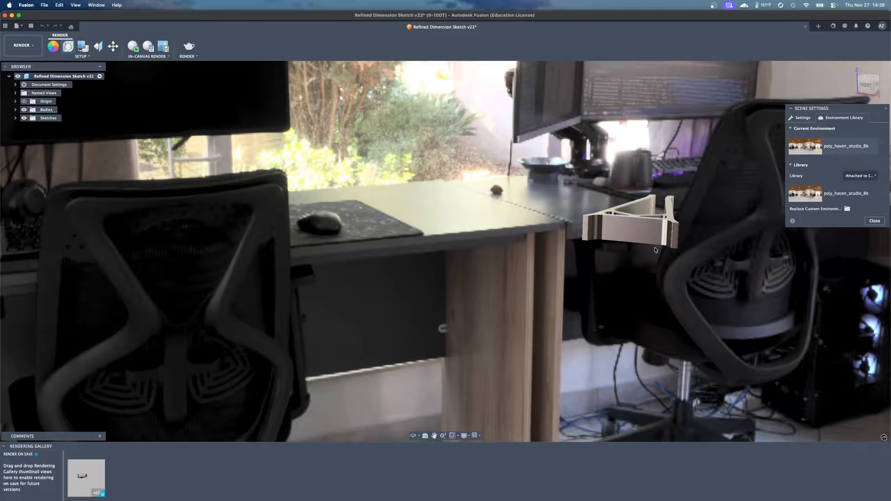
Switch to the browser, download the Poly Haven Studio HDRI as a 16K EXR, and return to Fusion.
key("ctrl+Up")
left_click(302, 125)
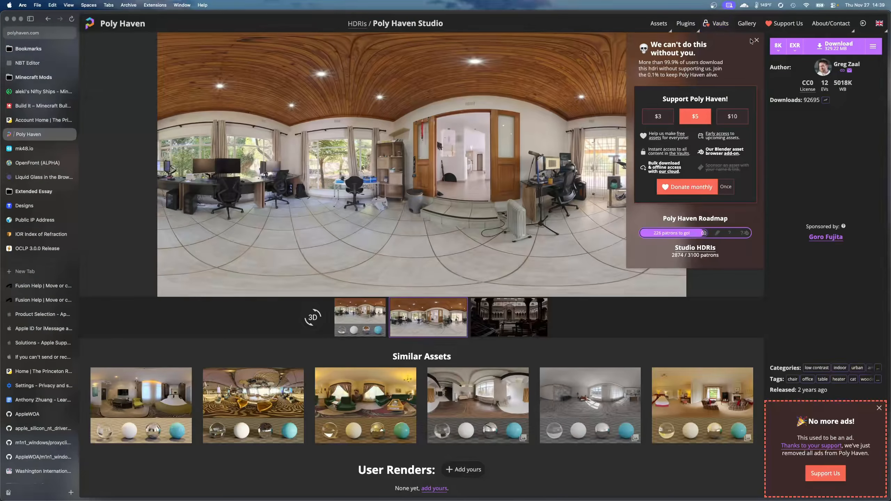
left_click(781, 46)
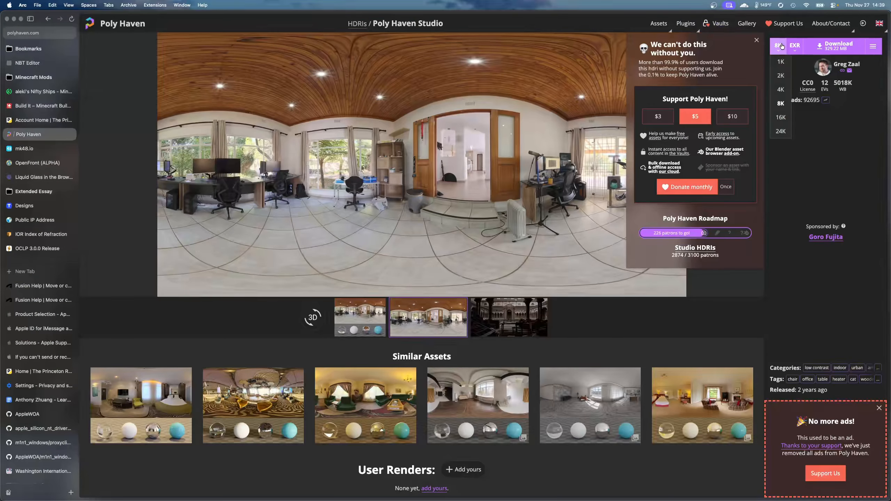
left_click(781, 118)
left_click(842, 54)
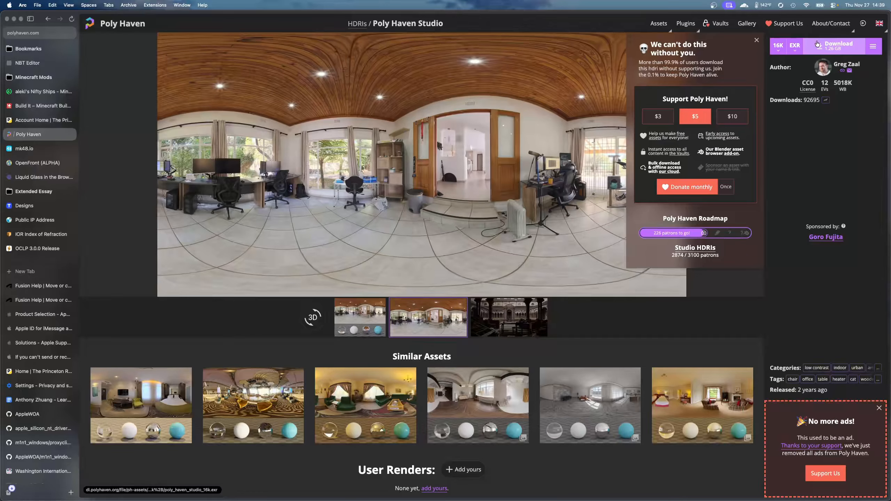
key("ctrl+Up")
left_click(369, 144)
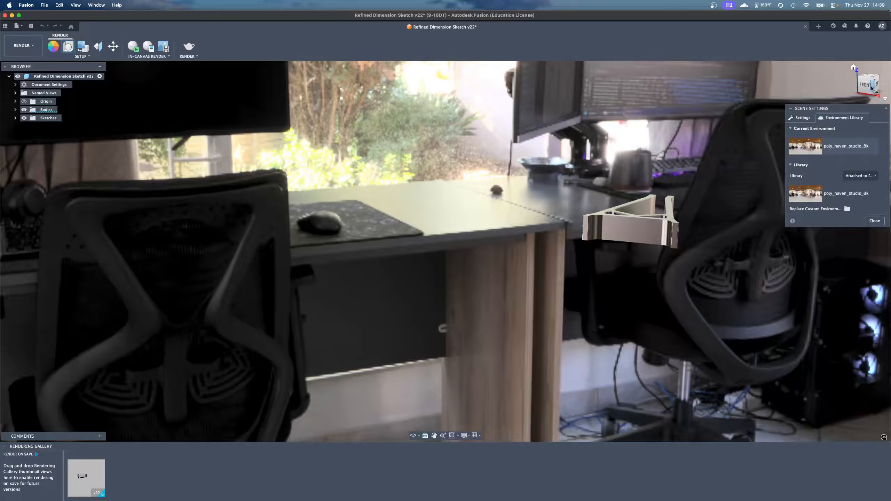
Check the Downloads folder in Finder for the progress of the 16K HDRI download.
left_click_drag(859, 83, 854, 85)
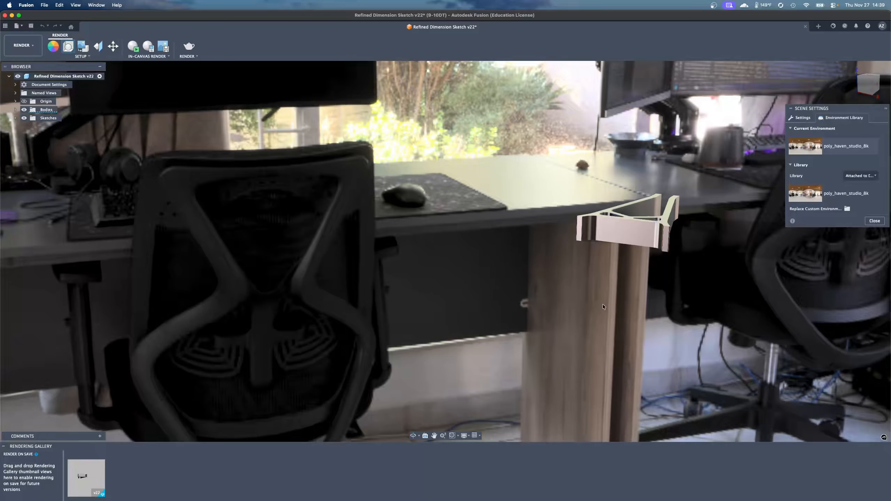
mouse_move(135, 500)
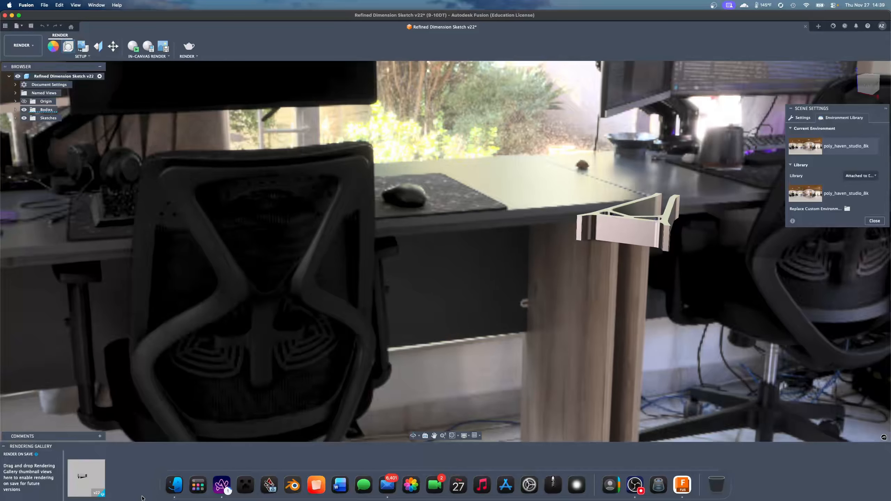
left_click(174, 487)
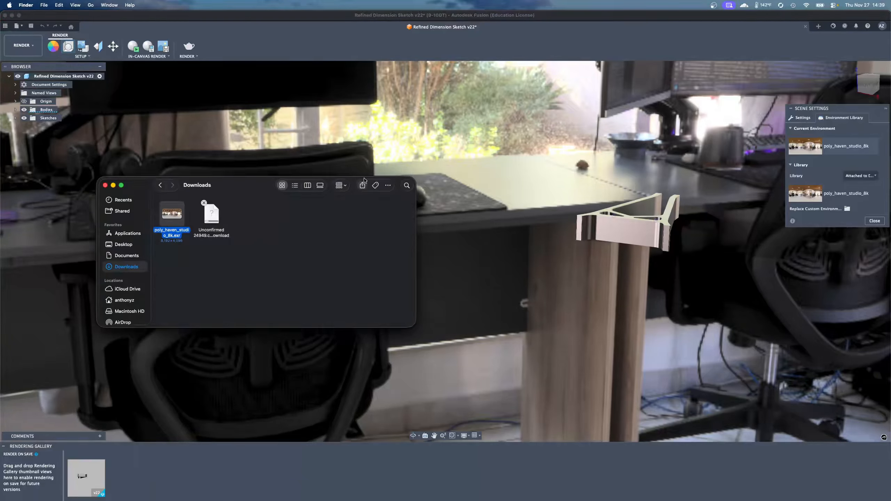
left_click(372, 163)
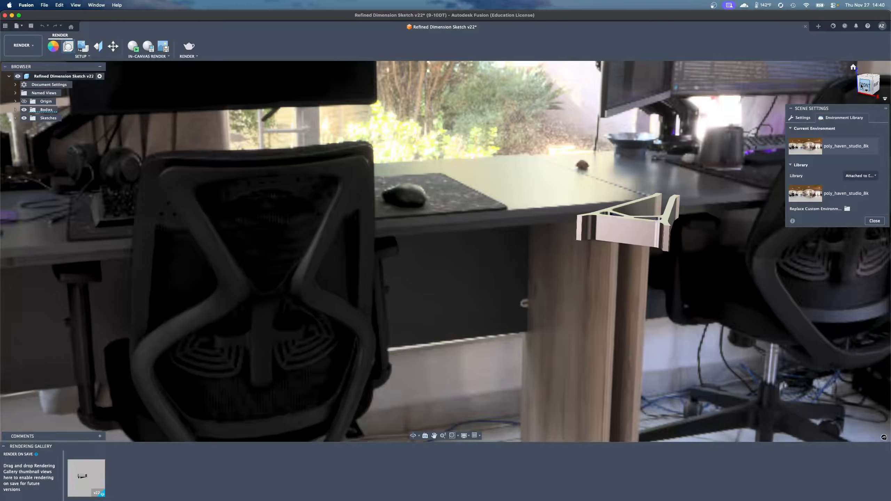
Orbit and pan the camera so the part appears to rest on the desk surface beside the mouse pad.
mouse_move(864, 87)
left_mouse_down()
mouse_move(839, 88)
mouse_move(850, 83)
left_mouse_up()
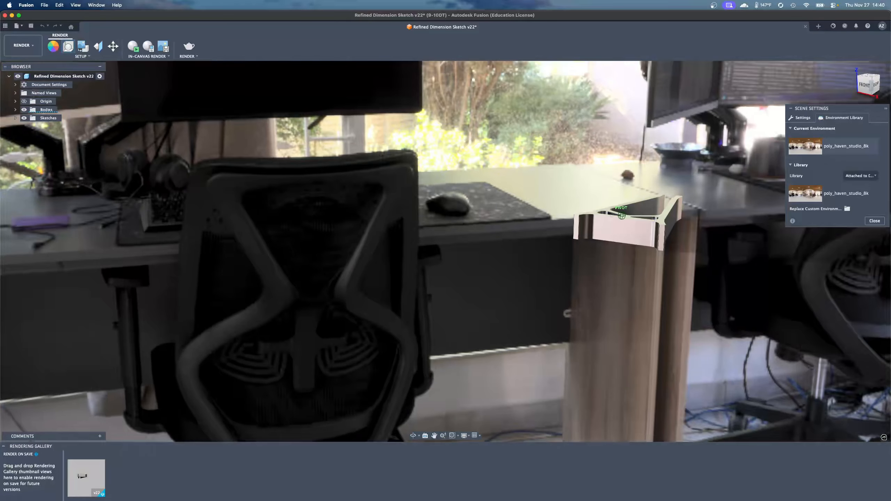
left_click(413, 436)
left_click_drag(453, 281, 468, 294)
middle_click_drag(468, 294, 458, 256, "shift")
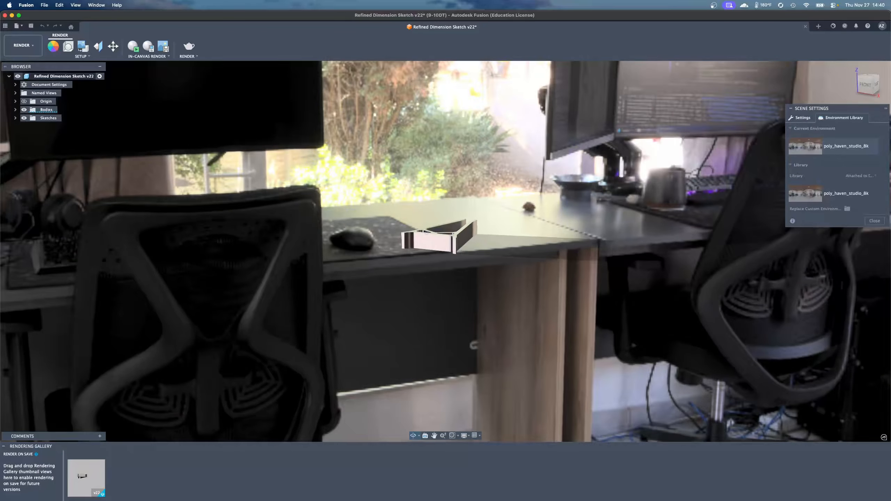
middle_click_drag(419, 276, 451, 248, "shift")
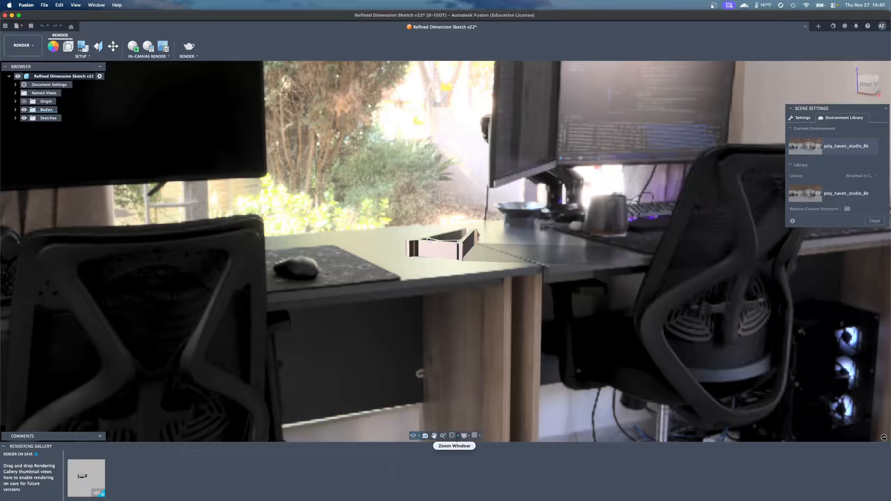
left_click(464, 435)
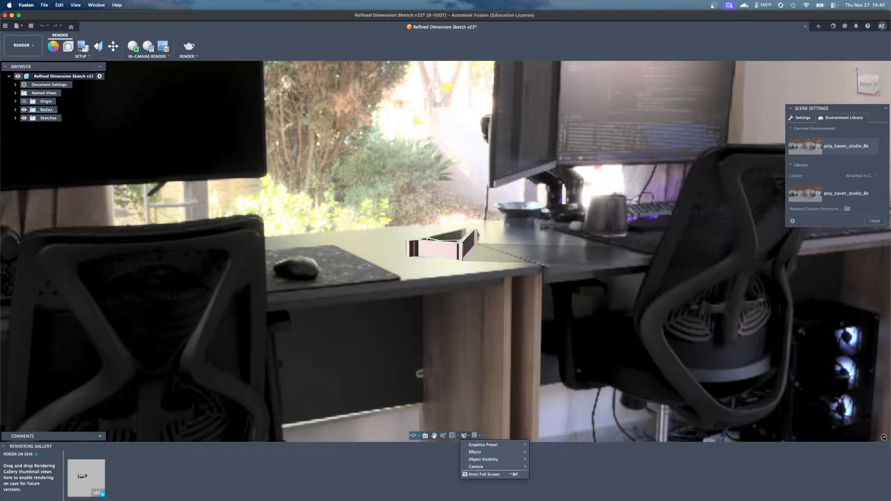
right_click(443, 249)
left_click(414, 250)
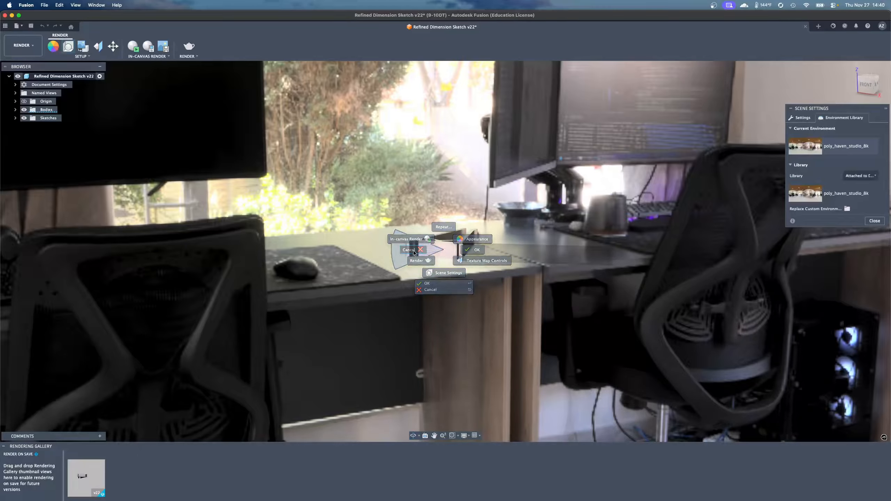
right_click(449, 290)
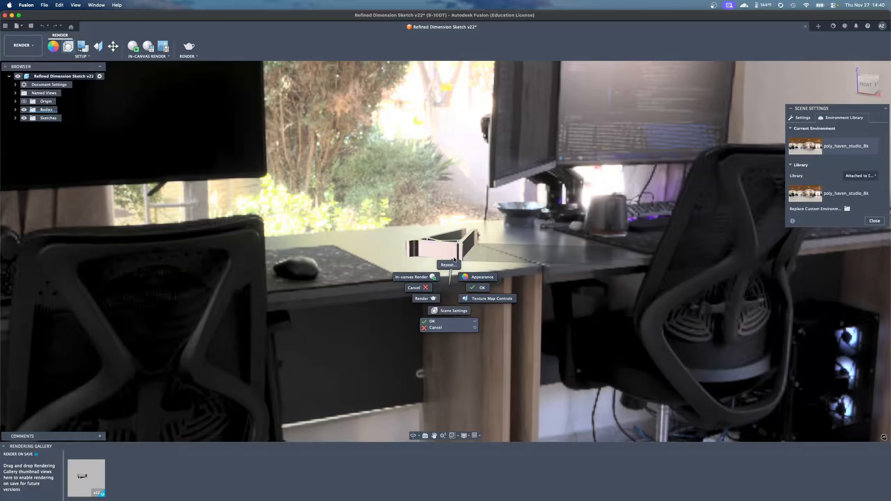
left_click(424, 290)
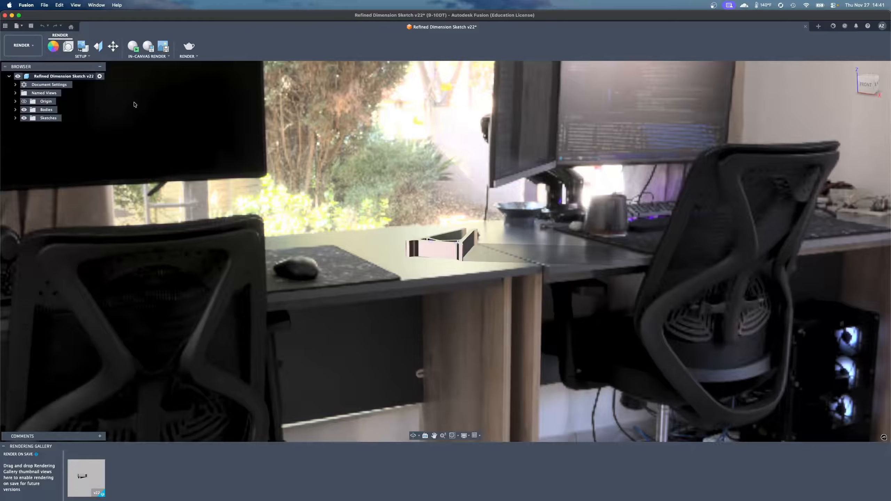
Check the camera projection options in the scene settings and set the camera's focal length to 100 mm.
left_click(68, 46)
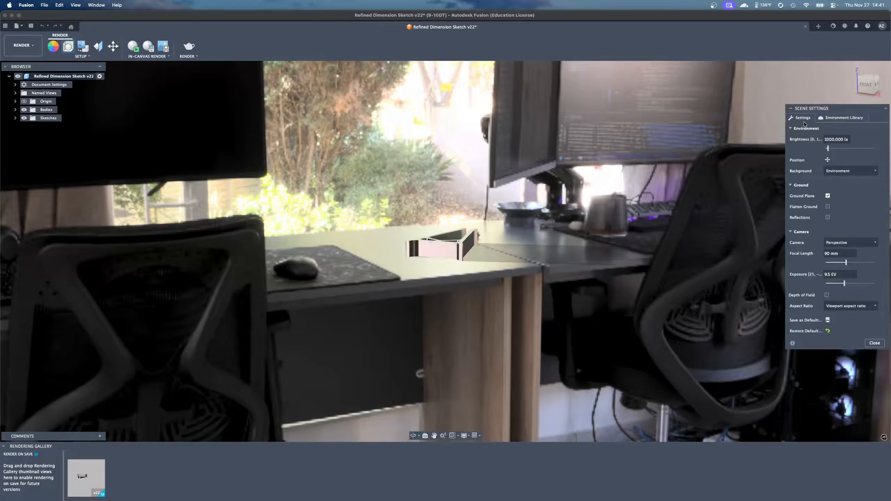
left_click(837, 245)
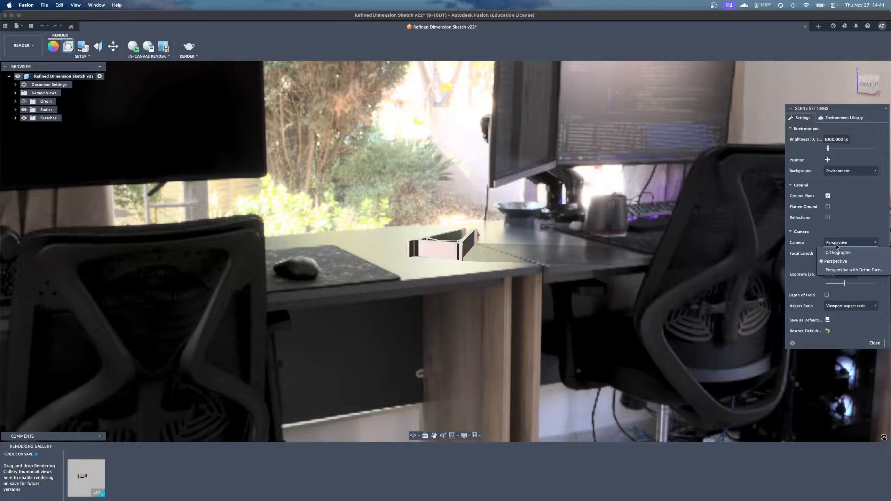
left_click(837, 245)
left_click_drag(830, 253, 821, 256)
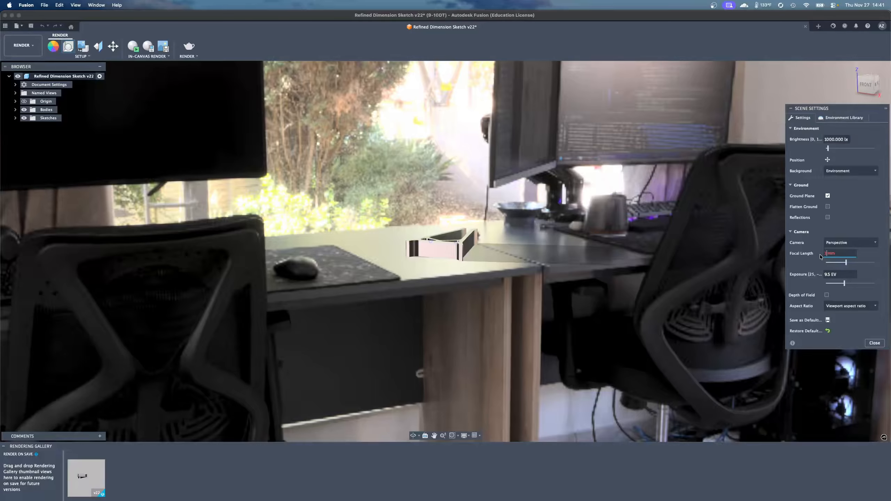
type("100")
key("Return")
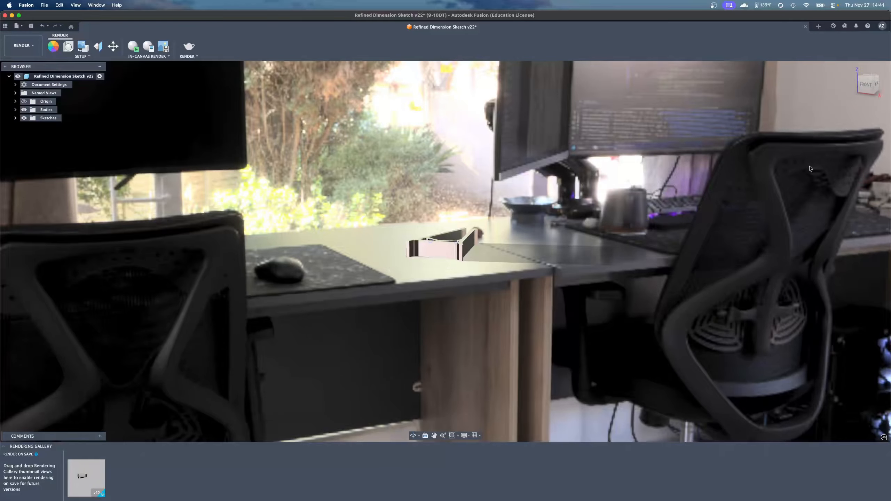
Reopen the scene settings and adjust the camera so the enlarged part rests on the desk beside the mouse pad.
left_click(68, 45)
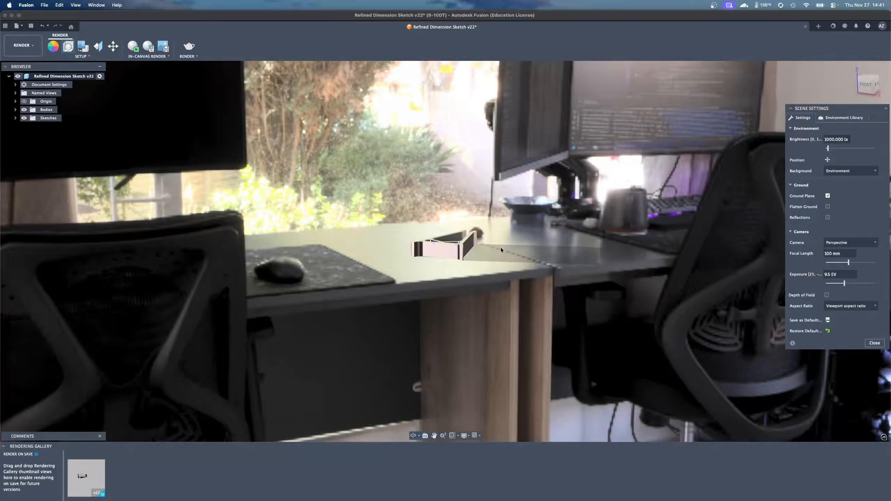
scroll(502, 249, "up", 3)
scroll(503, 249, "down", 3)
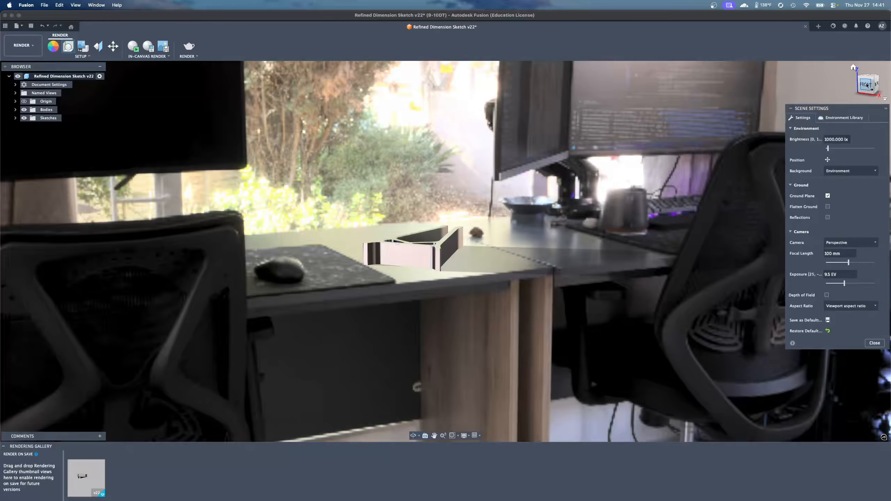
left_click_drag(866, 86, 863, 87)
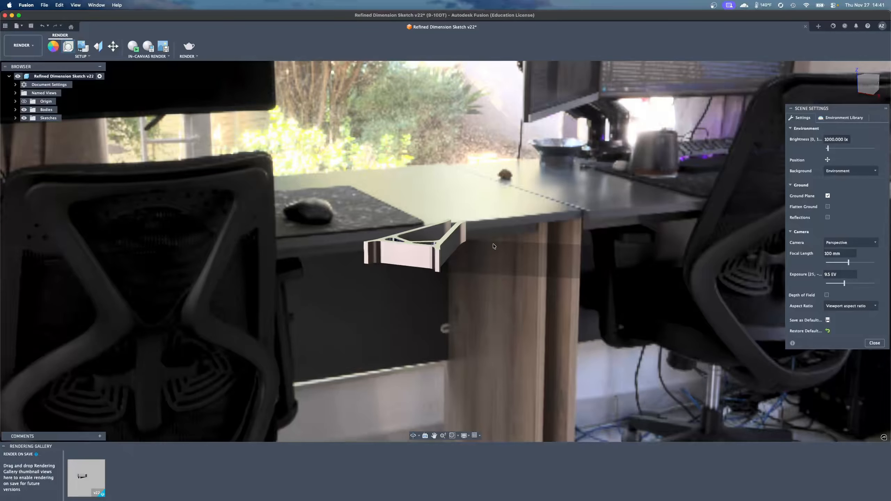
middle_click_drag(383, 312, 428, 269)
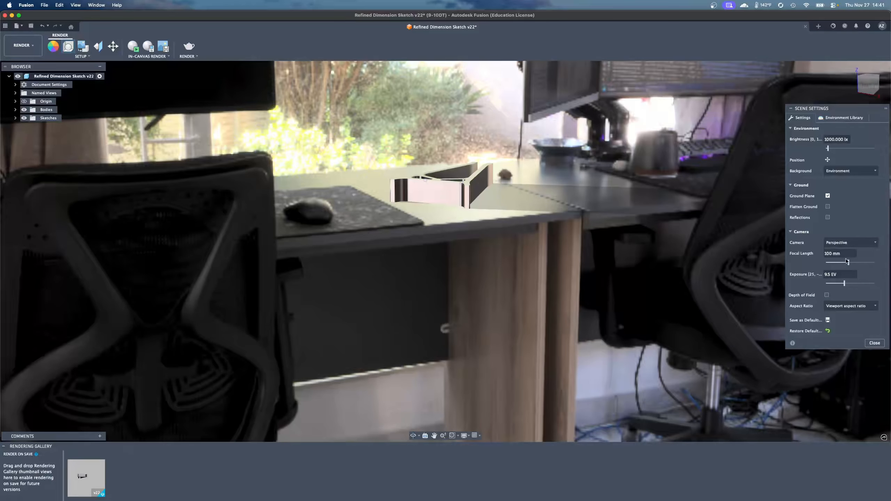
Increase the camera's focal length to 162 mm and reposition the part on the desk surface.
mouse_move(848, 261)
left_mouse_down()
mouse_move(836, 262)
mouse_move(865, 259)
left_mouse_up()
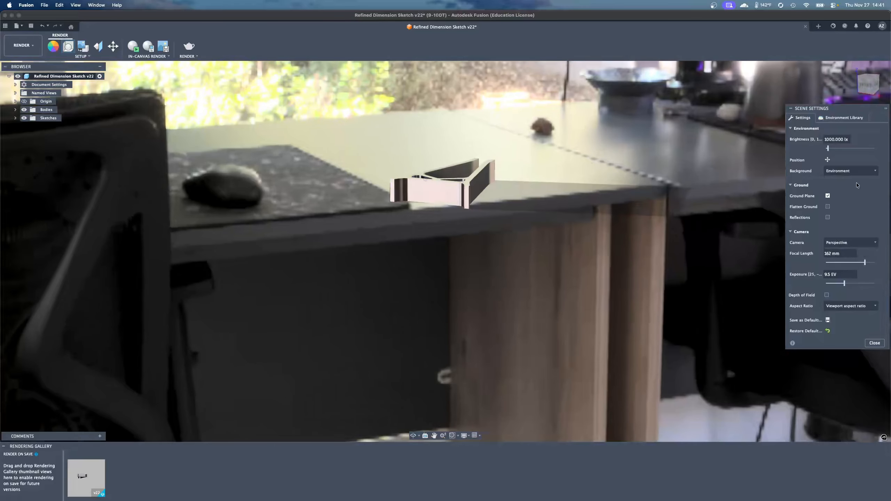
left_click(865, 85)
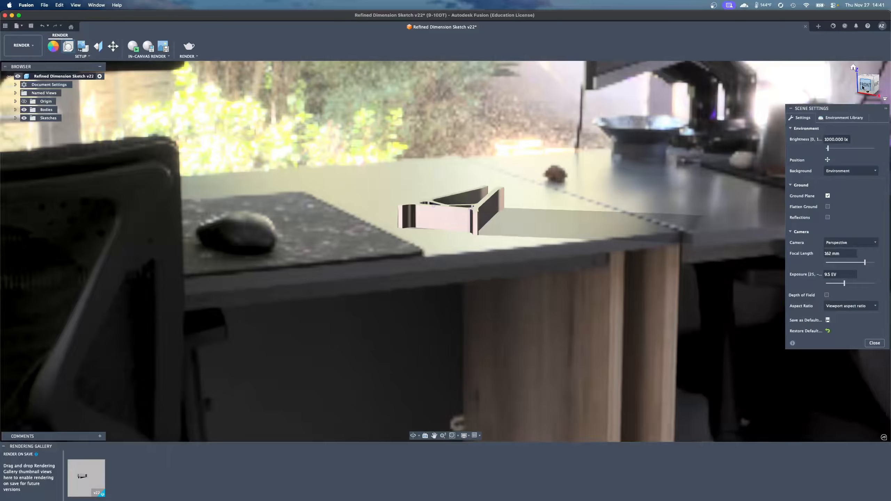
left_click_drag(862, 86, 863, 81)
middle_click_drag(446, 213, 452, 276)
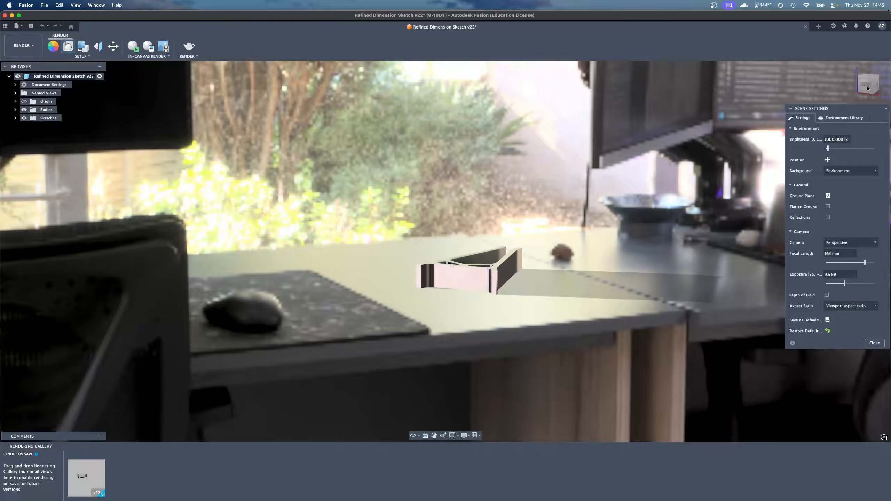
Replace the custom environment with poly_haven_studio_16k.exr from the Downloads folder and close the scene settings.
left_click(855, 118)
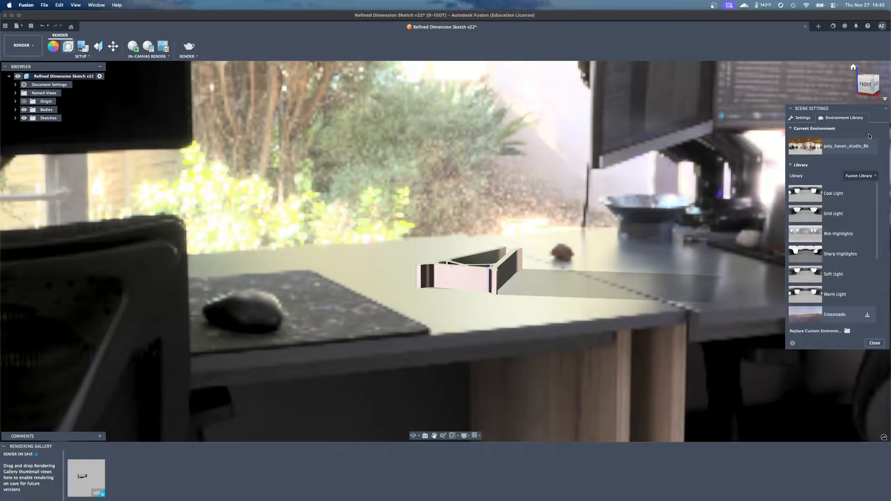
left_click(846, 331)
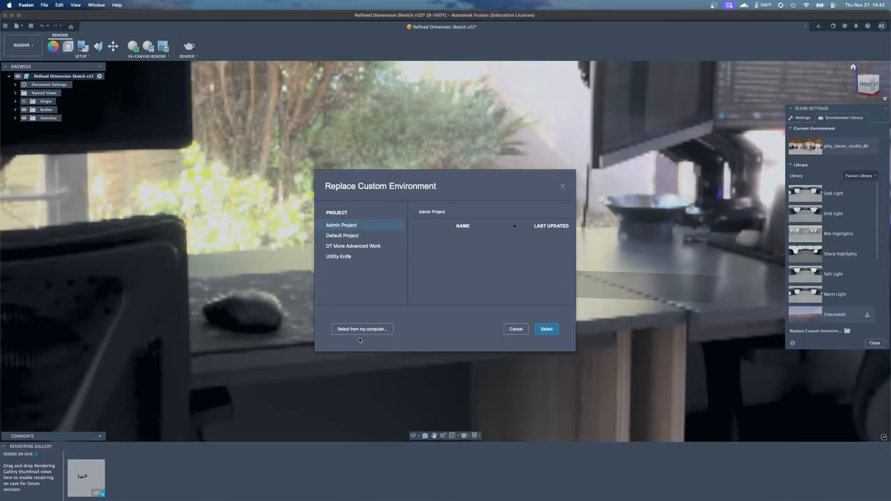
left_click(349, 328)
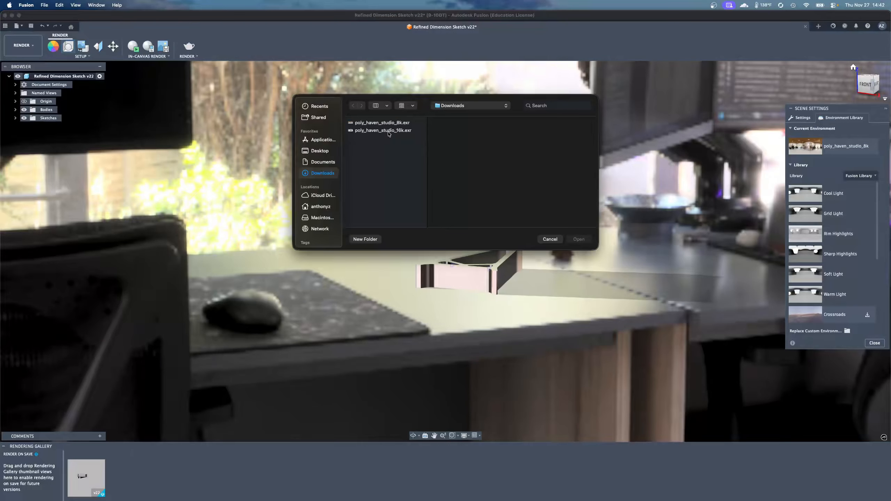
left_click(386, 132)
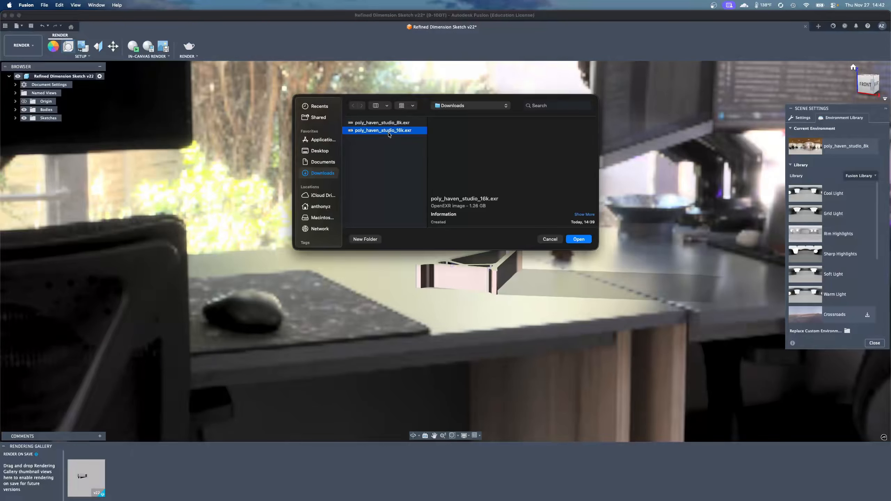
left_click(580, 240)
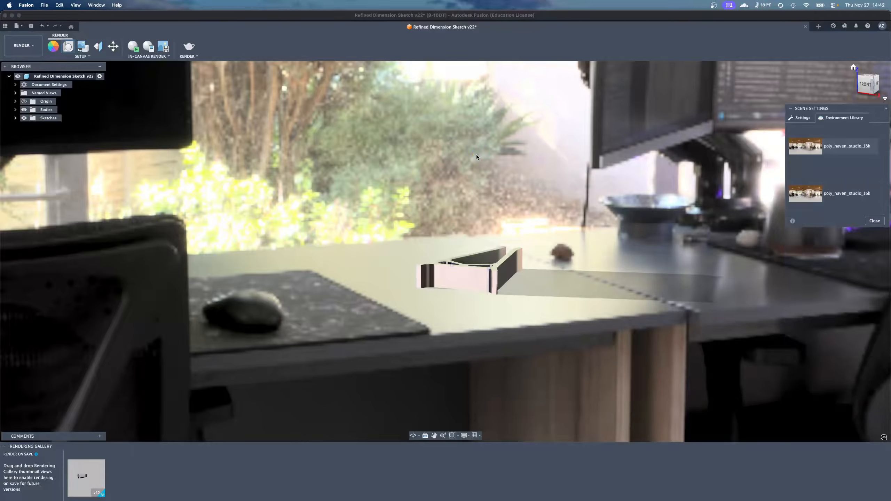
left_click(762, 3)
left_click(585, 248)
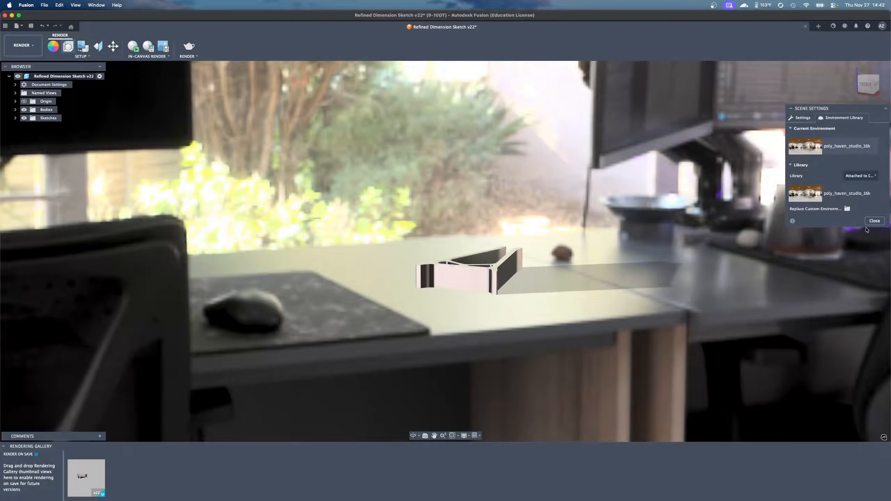
left_click(801, 119)
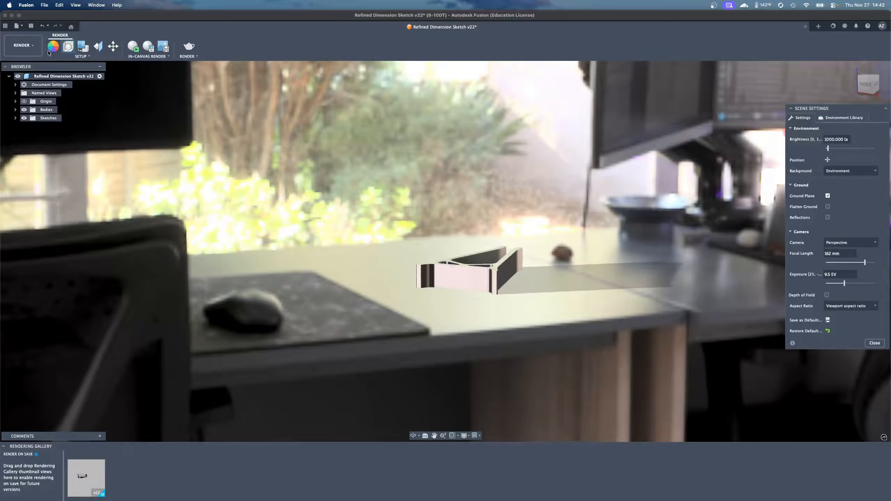
left_click(874, 343)
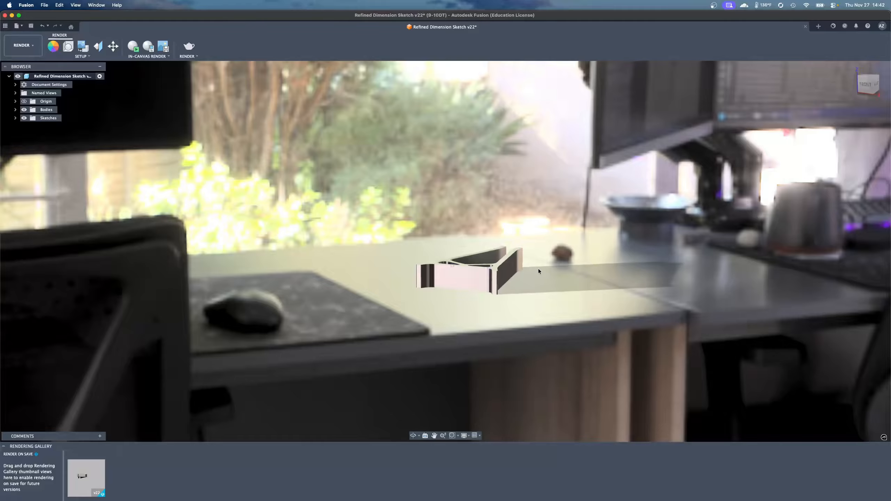
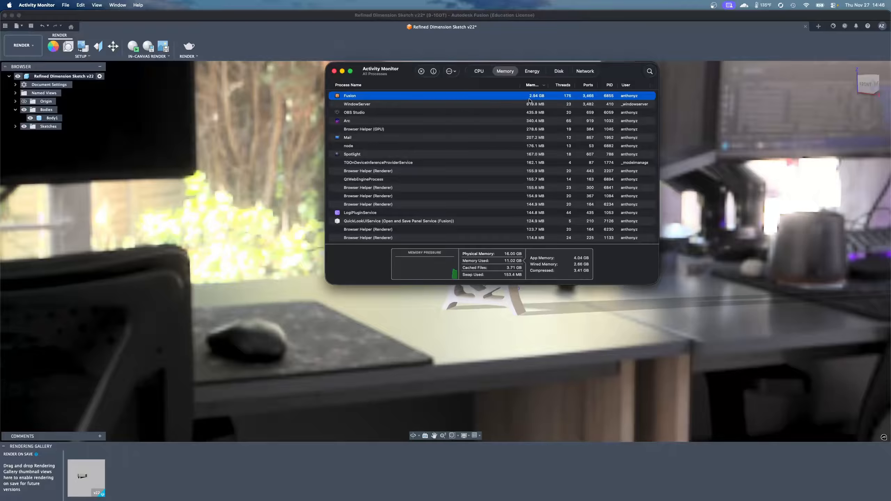
Quit Activity Monitor, start an in-canvas render in Fusion, and frame the upright part on the desk.
key("super+q")
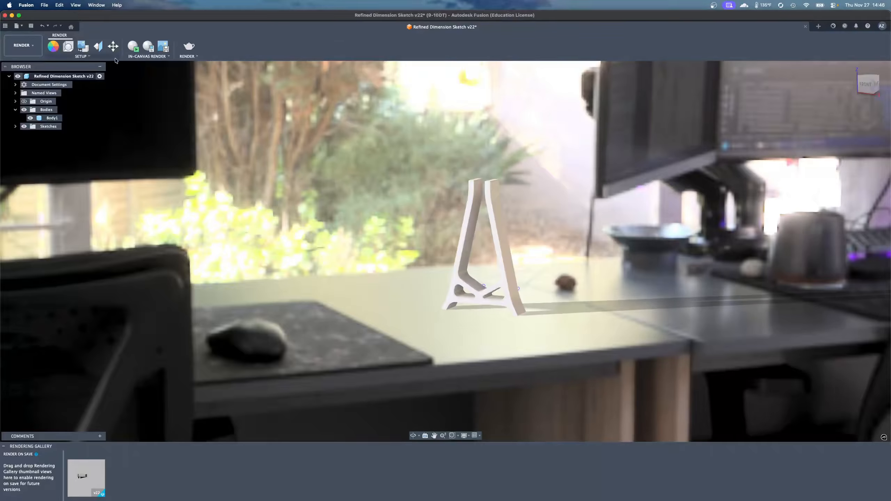
left_click(135, 46)
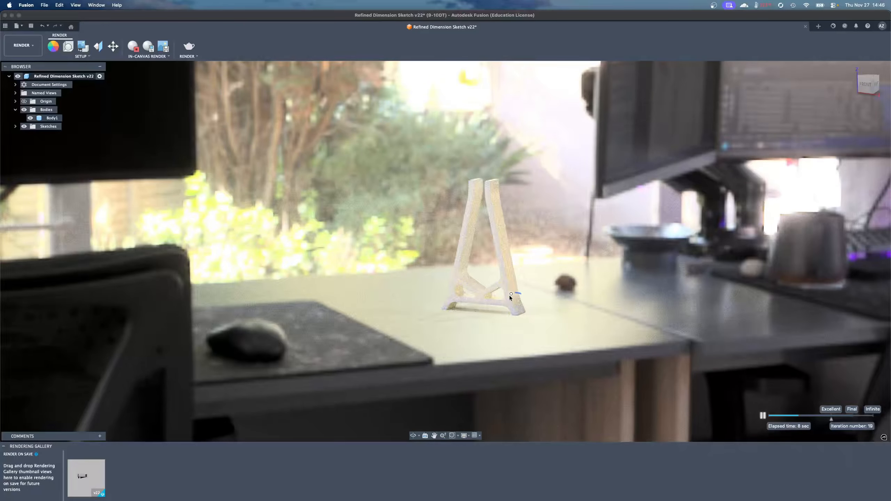
scroll(507, 293, "up", 10)
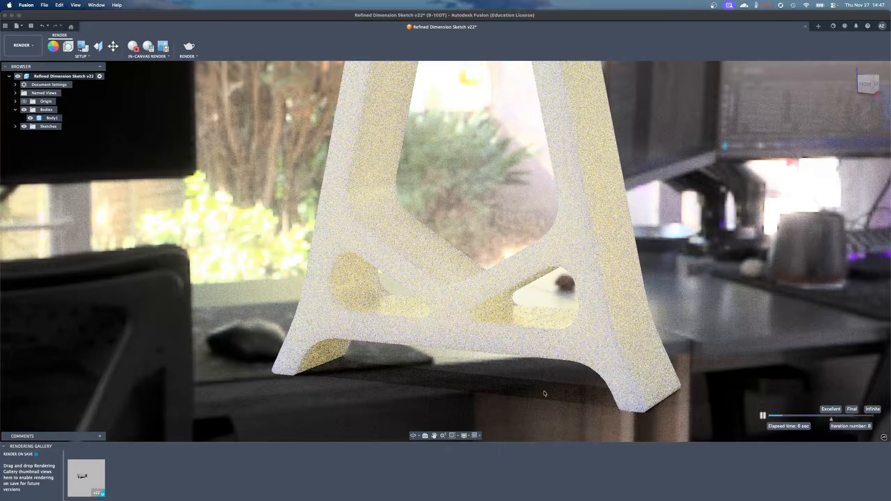
scroll(545, 391, "down", 5)
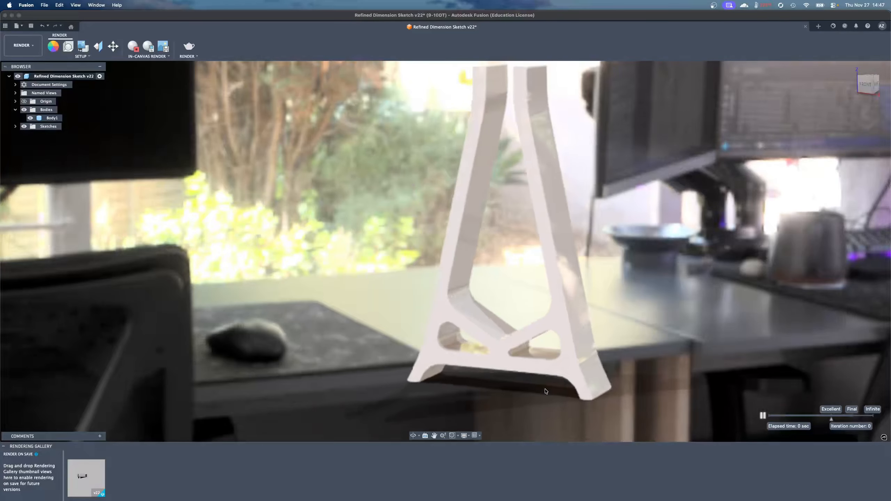
scroll(546, 391, "up", 7)
scroll(477, 259, "down", 6)
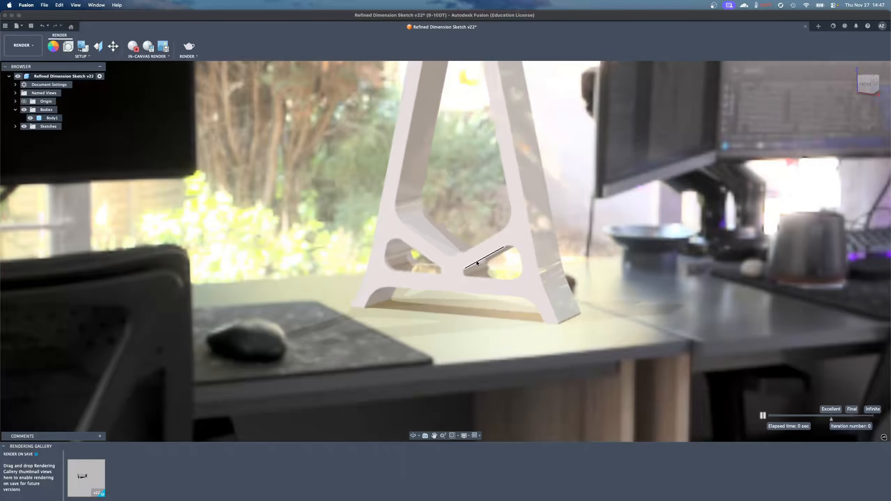
scroll(500, 352, "down", 5)
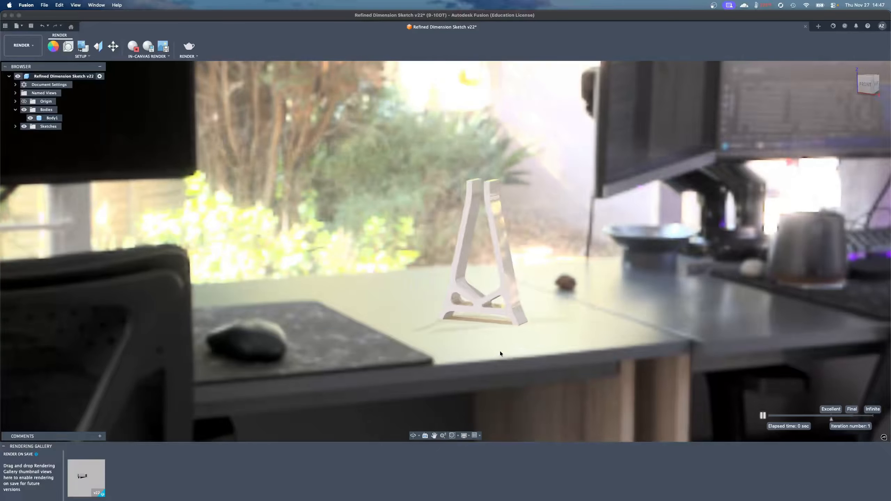
scroll(500, 351, "up", 2)
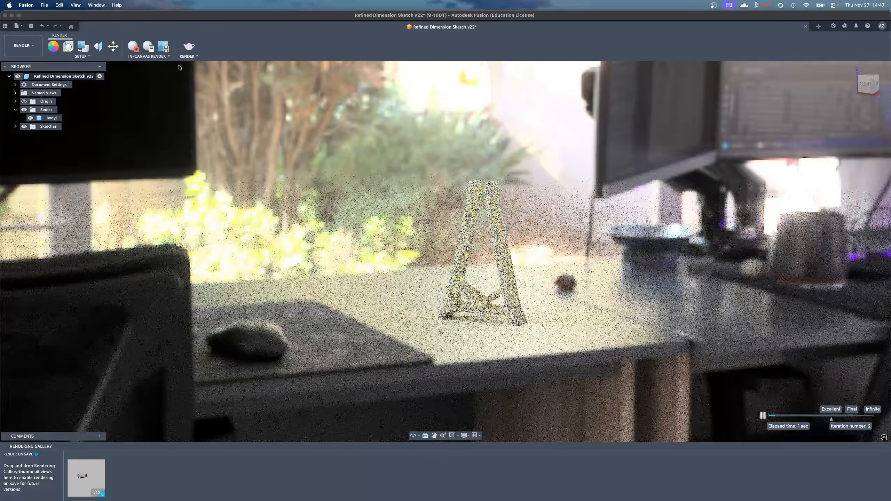
Check the computer's processor core and GPU temperatures while the in-canvas render runs.
left_click(761, 5)
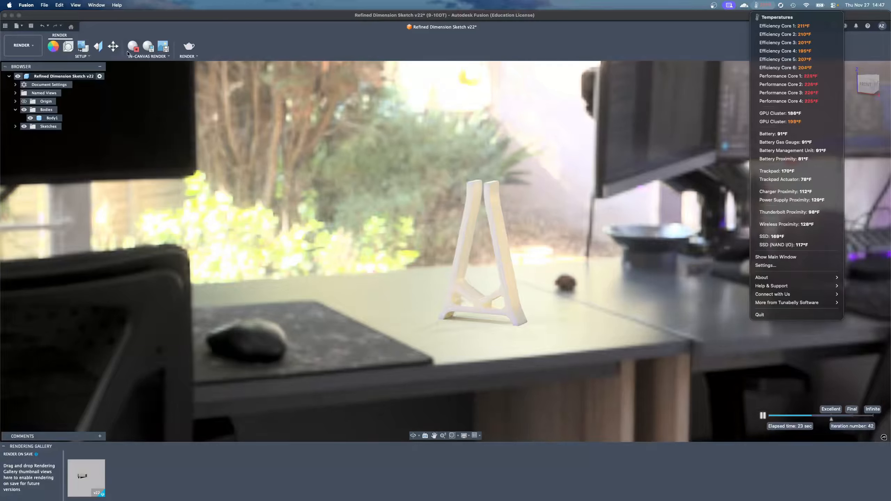
left_click(485, 272)
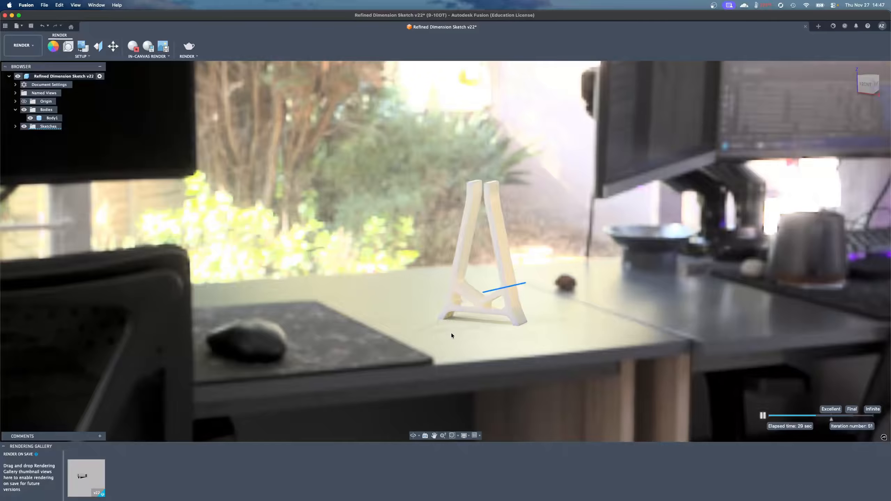
Open the scene settings and switch the background to Solid Color, then restore it to Environment.
left_click(68, 47)
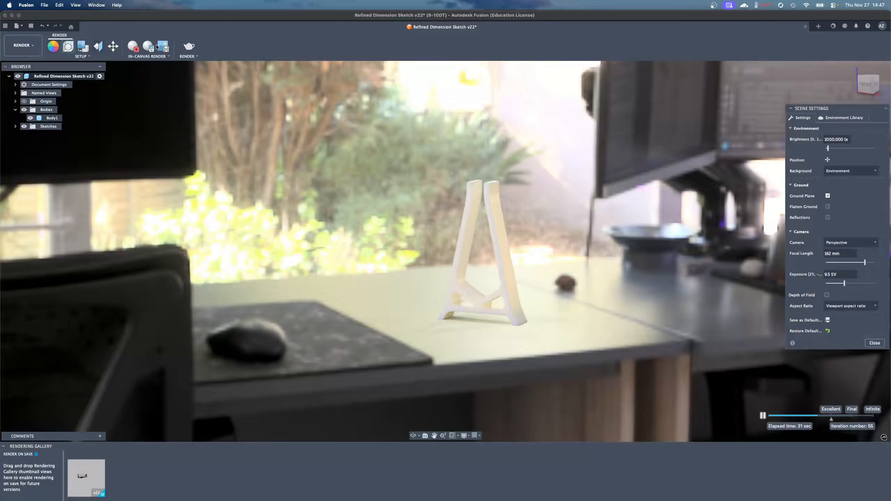
left_click(849, 171)
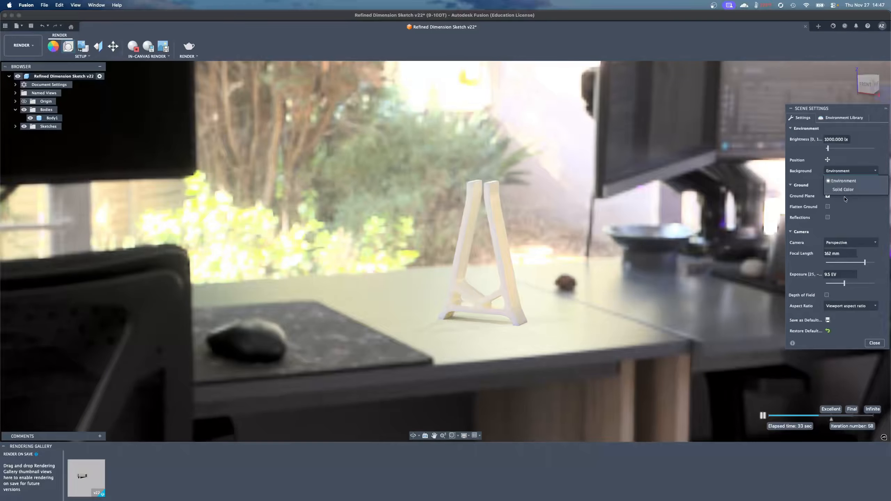
left_click(844, 189)
left_click(842, 171)
left_click(838, 180)
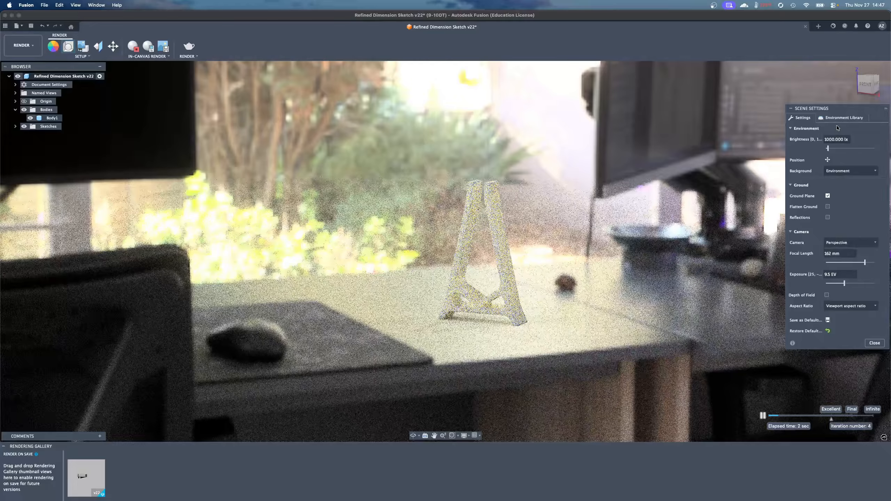
Look through the Fusion environment library, then switch to the browser and open Poly Haven's full HDRI catalogue.
left_click(831, 119)
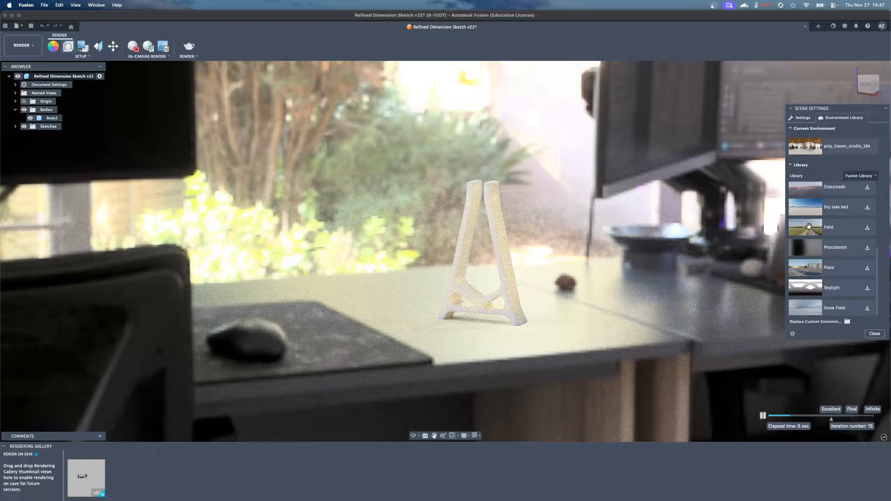
key("super+Tab")
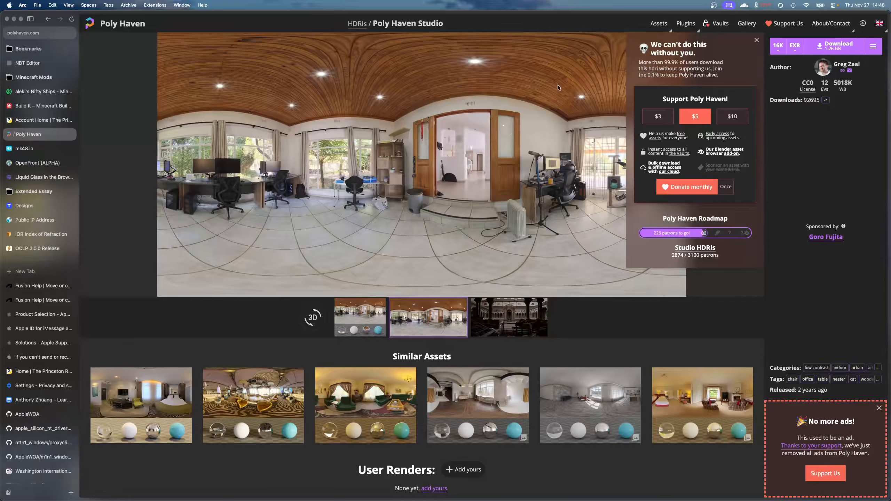
left_click(355, 24)
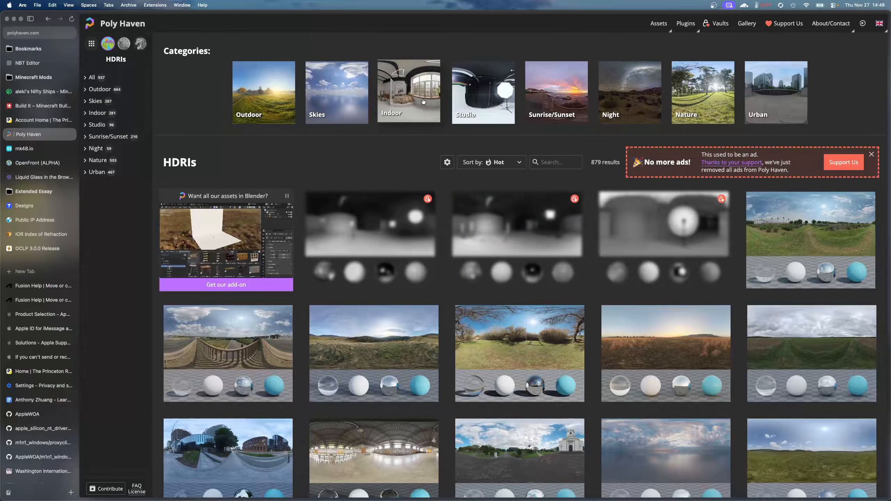
Download the indoor HDRI Brown Photostudio 02 from Poly Haven as a 4K EXR and open the Downloads folder to check the file.
left_click(434, 108)
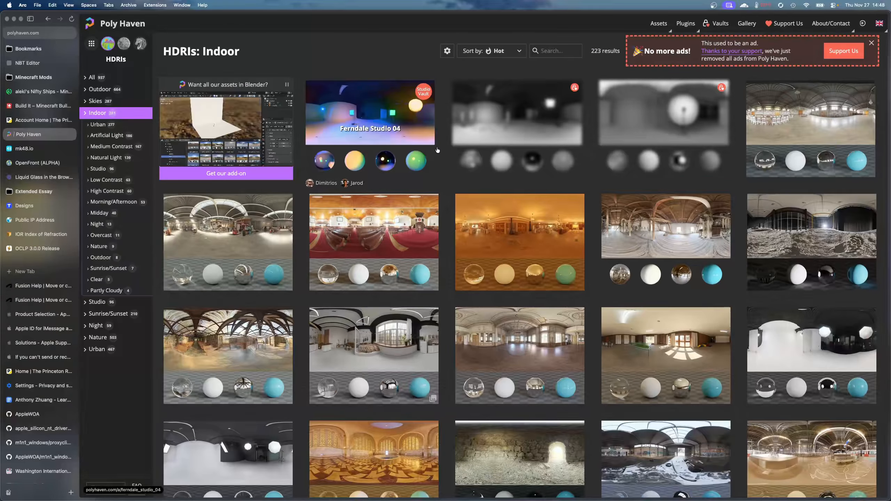
left_click(374, 343)
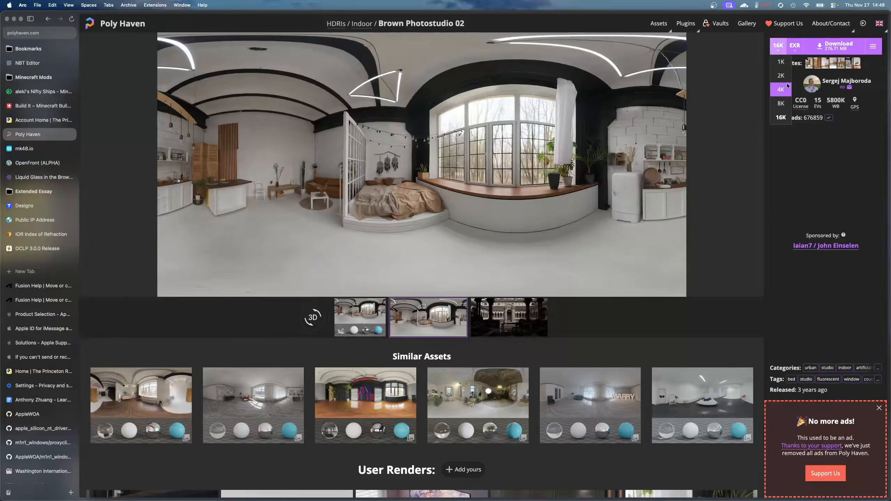
left_click(828, 50)
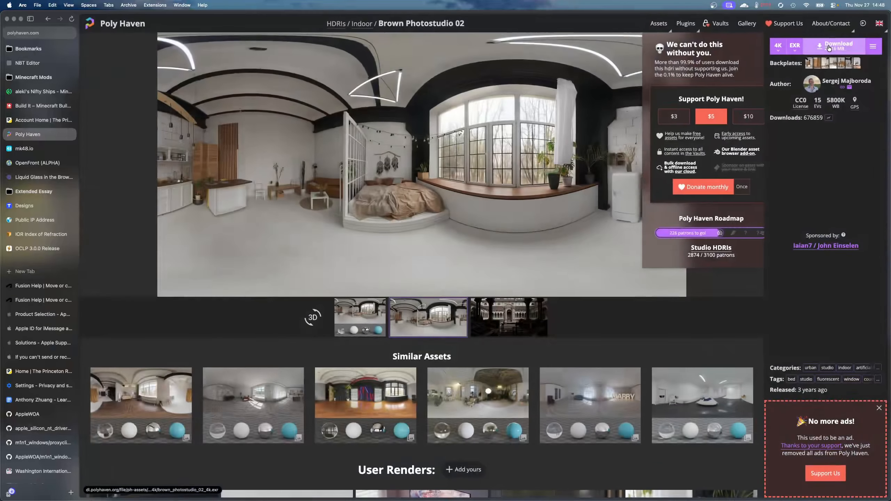
mouse_move(358, 500)
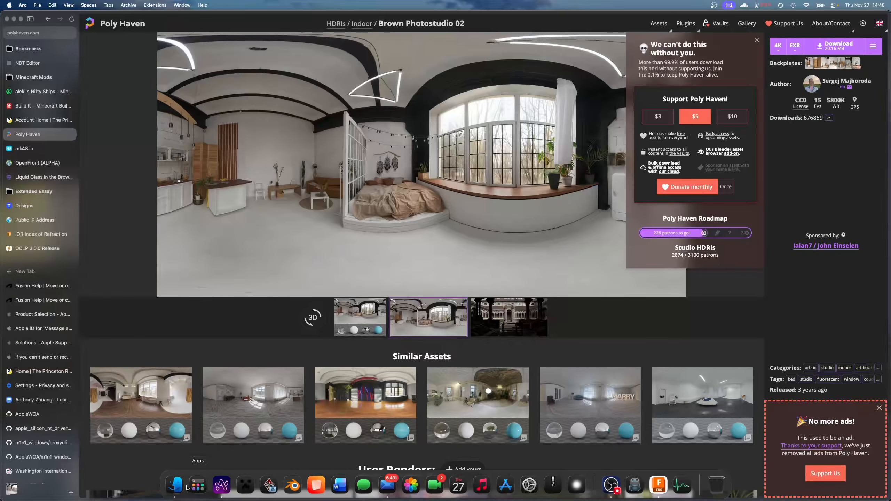
left_click(175, 486)
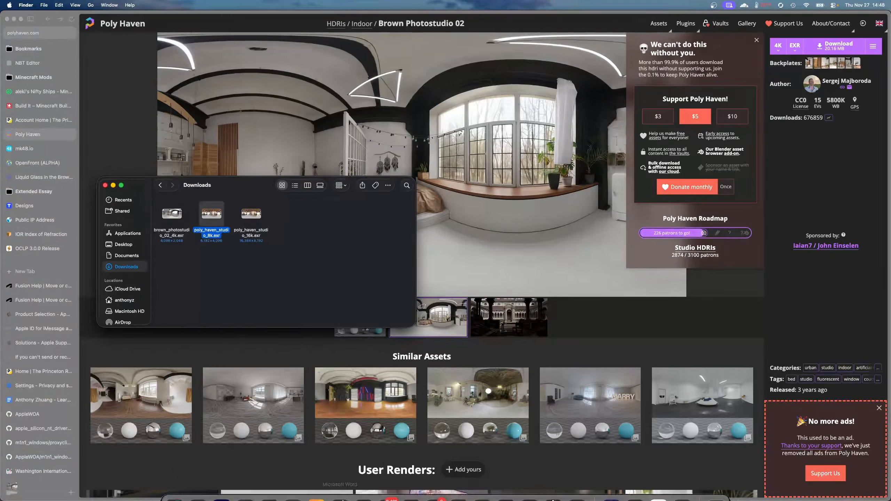
mouse_move(339, 485)
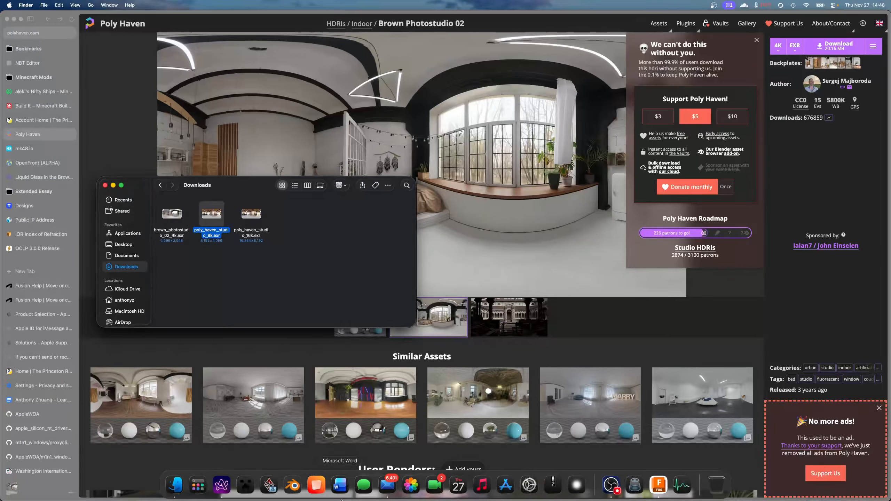
Switch to Fusion and replace the custom environment with brown_photostudio_02_4k.exr from the Downloads folder.
left_click(658, 486)
left_click(847, 321)
left_click(385, 123)
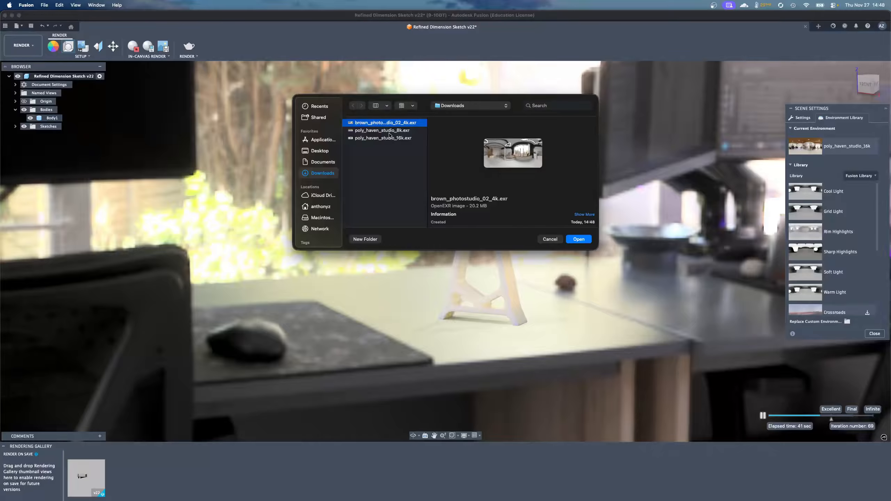
left_click(581, 242)
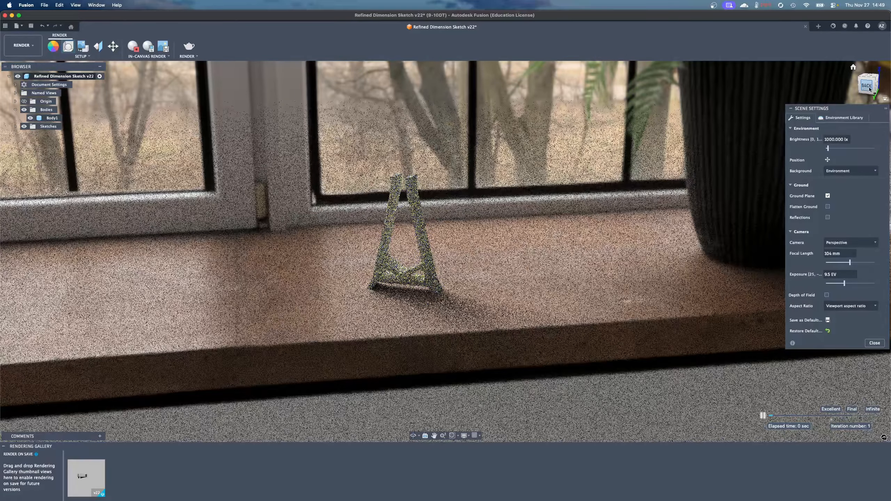
Set the camera exposure to 9.4 EV for the windowsill scene.
mouse_move(870, 89)
left_mouse_down()
mouse_move(854, 94)
mouse_move(851, 86)
mouse_move(855, 95)
mouse_move(855, 87)
mouse_move(871, 89)
left_mouse_up()
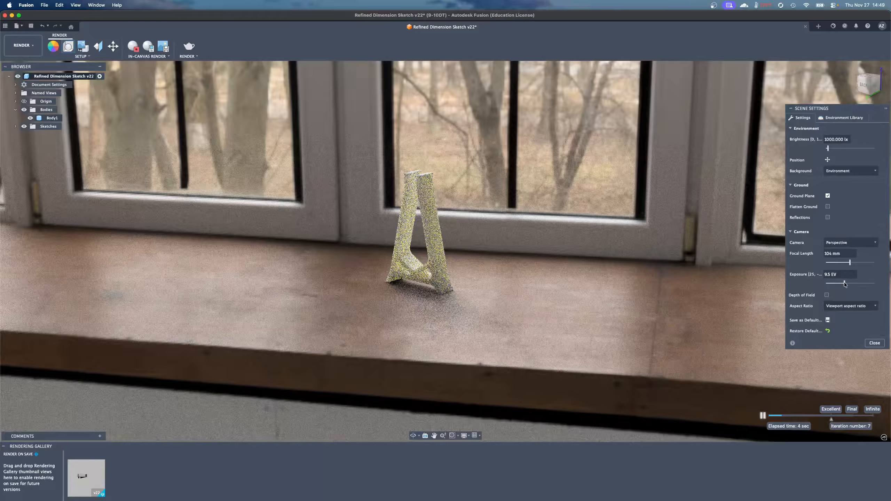
mouse_move(844, 283)
left_mouse_down()
mouse_move(866, 289)
mouse_move(851, 288)
left_mouse_up()
left_click_drag(850, 288, 845, 286)
Enable Depth of Field with a blur of 0.171 and set the aspect ratio to 16:9 Widescreen.
left_click(827, 295)
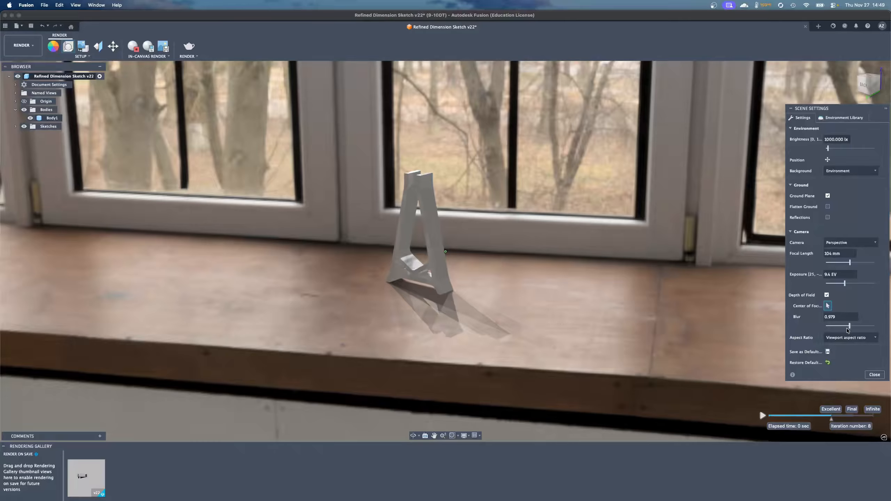
left_click(843, 326)
left_click(840, 326)
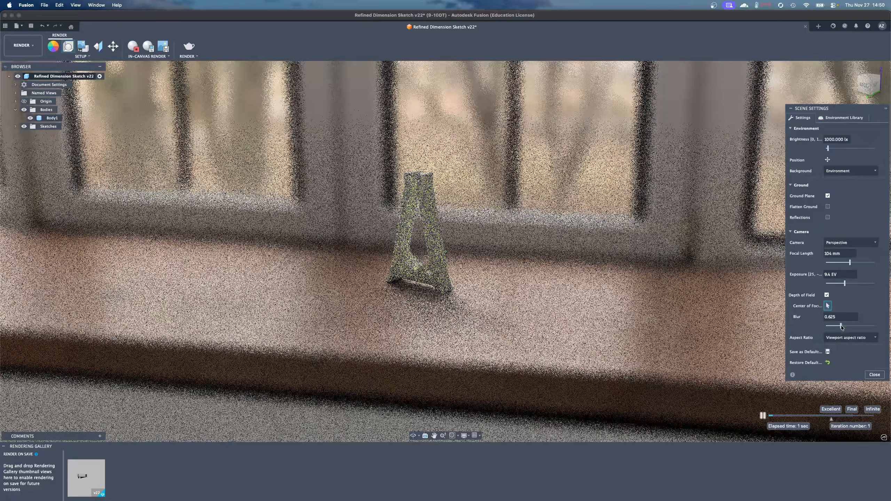
left_click(829, 326)
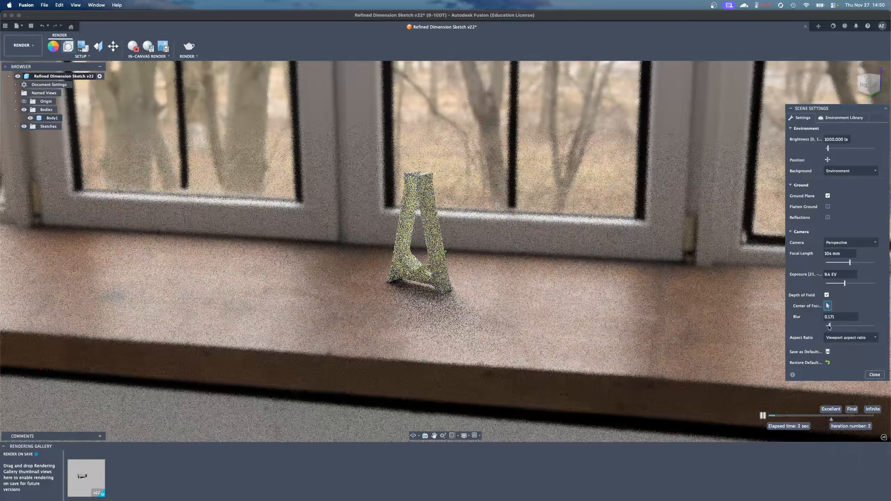
left_click(842, 338)
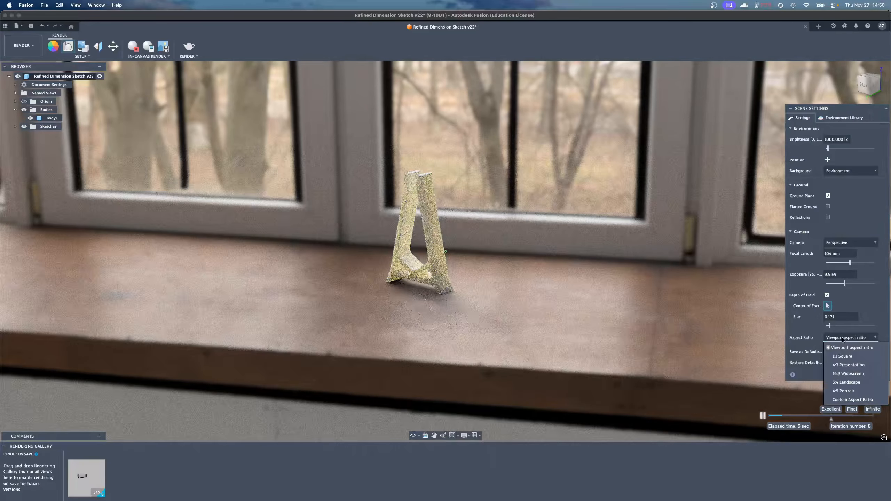
left_click(848, 374)
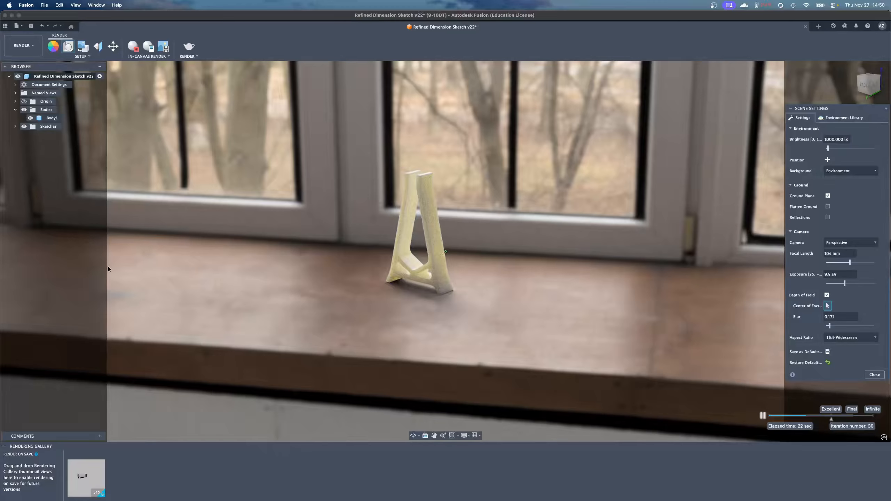
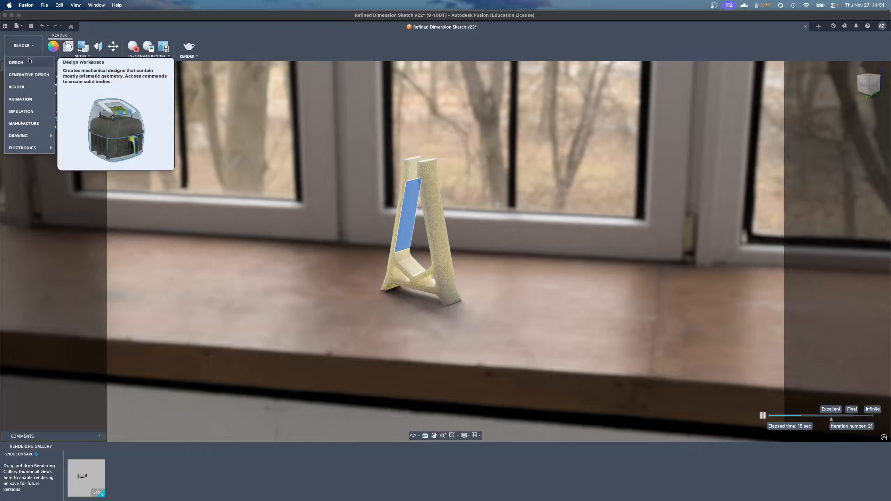
Switch to the Design workspace, copy Body1 and paste a duplicate of it into the design.
left_click(28, 62)
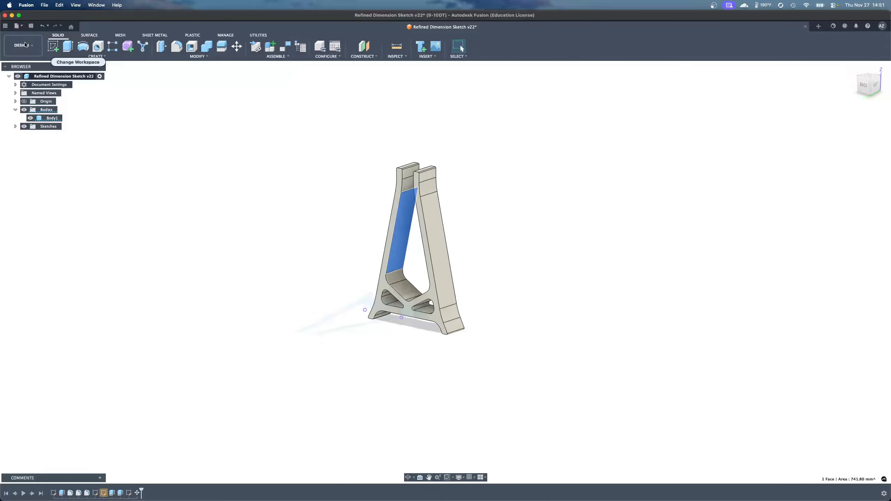
left_click(51, 118)
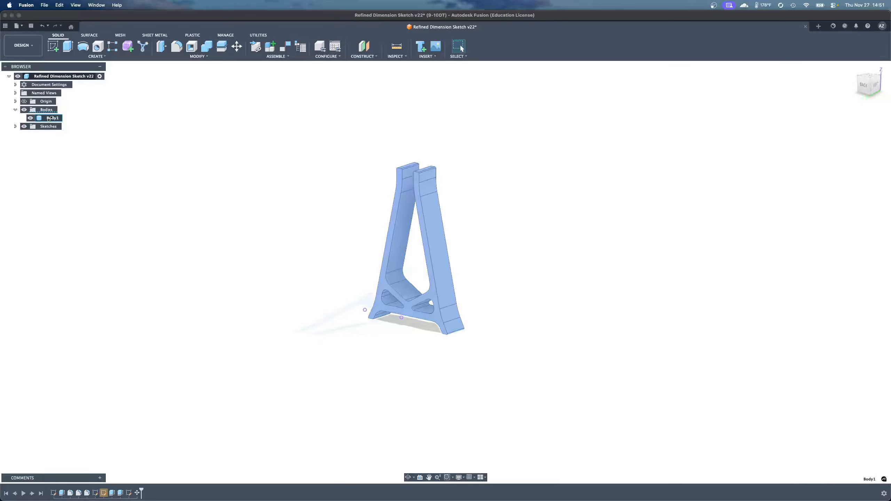
right_click(51, 119)
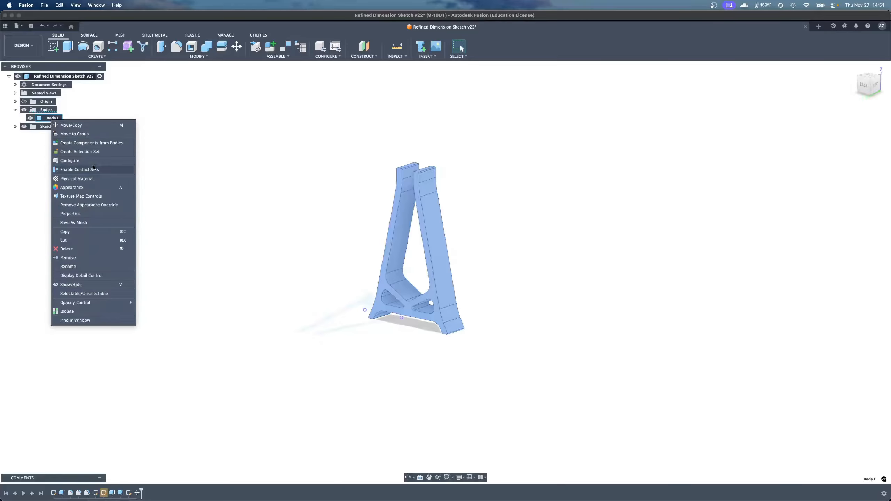
left_click(36, 123)
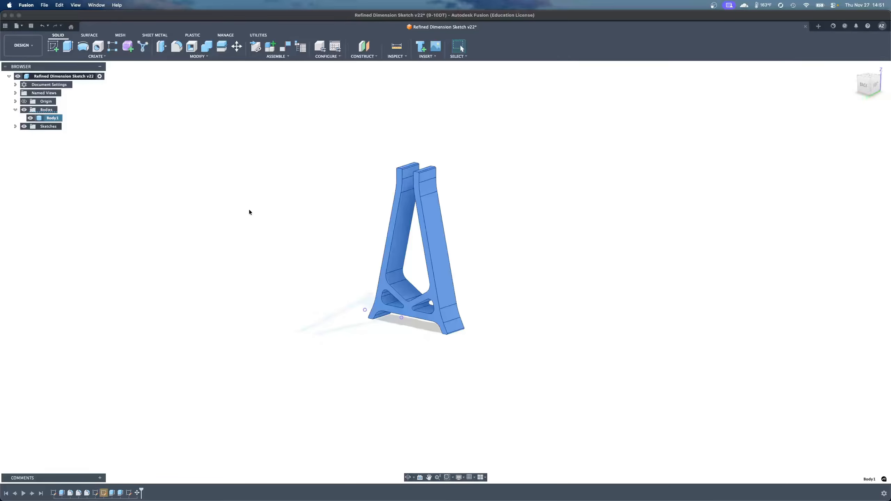
key("super+v")
scroll(443, 326, "up", 3)
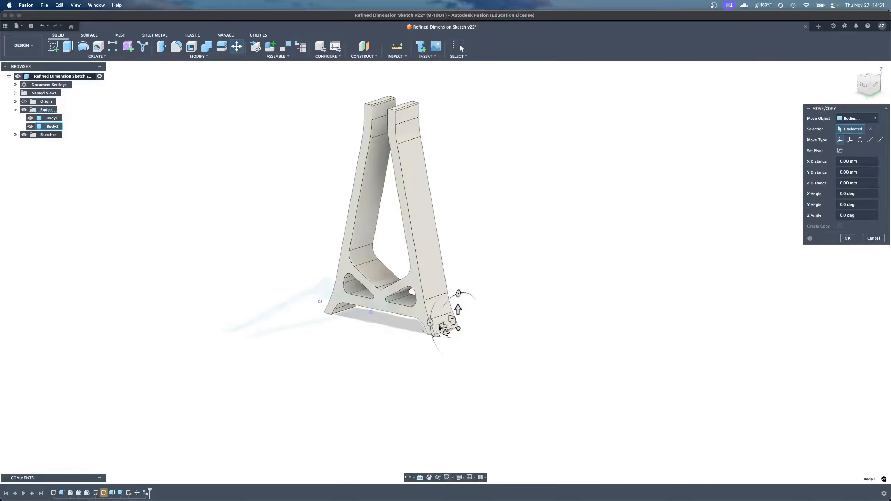
Lay the pasted body flat beside the original: rotate it 90° about X, 320° and 5° about Y, and shift it 30 mm along Z.
left_click_drag(443, 327, 407, 382)
left_click_drag(420, 328, 488, 343)
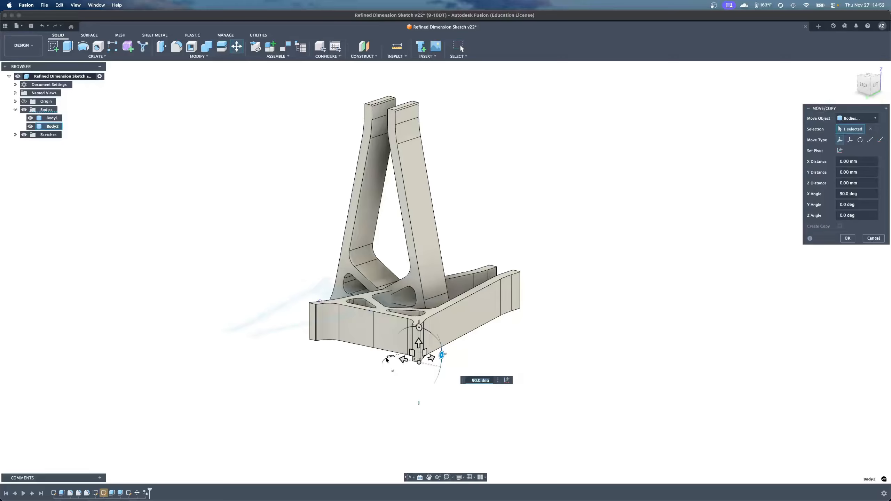
left_click_drag(387, 360, 283, 239)
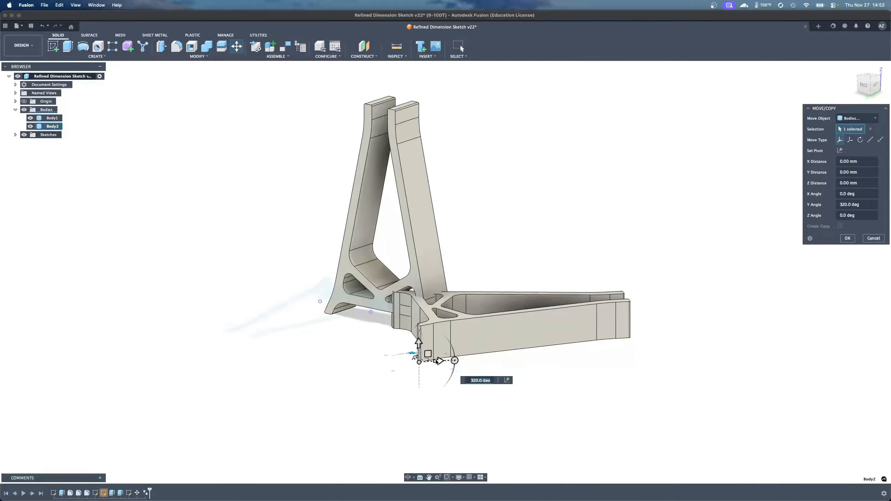
left_click_drag(435, 362, 515, 367)
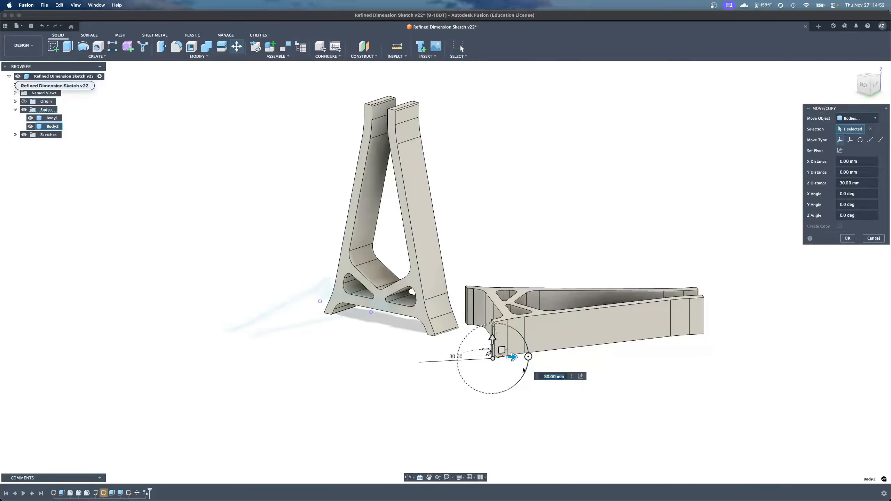
mouse_move(487, 351)
left_mouse_down()
mouse_move(499, 355)
mouse_move(481, 348)
left_mouse_up()
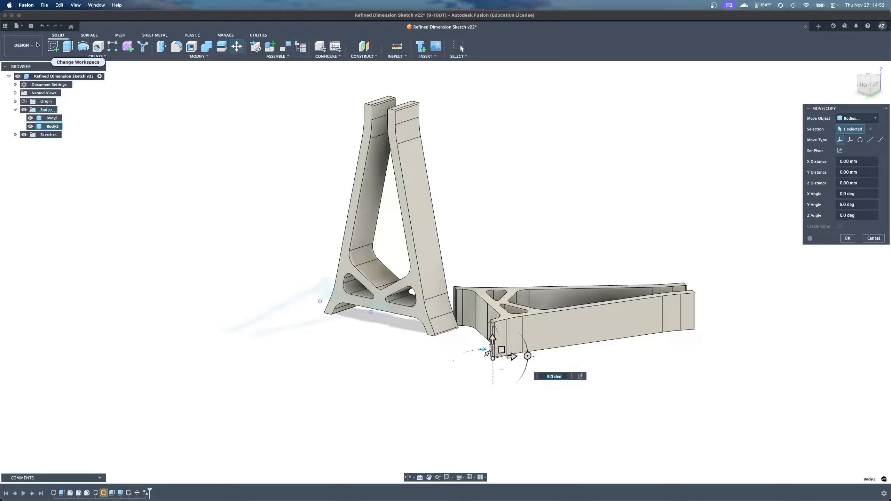
Switch to the Render workspace and check how the two bodies sit together on the windowsill.
left_click(22, 45)
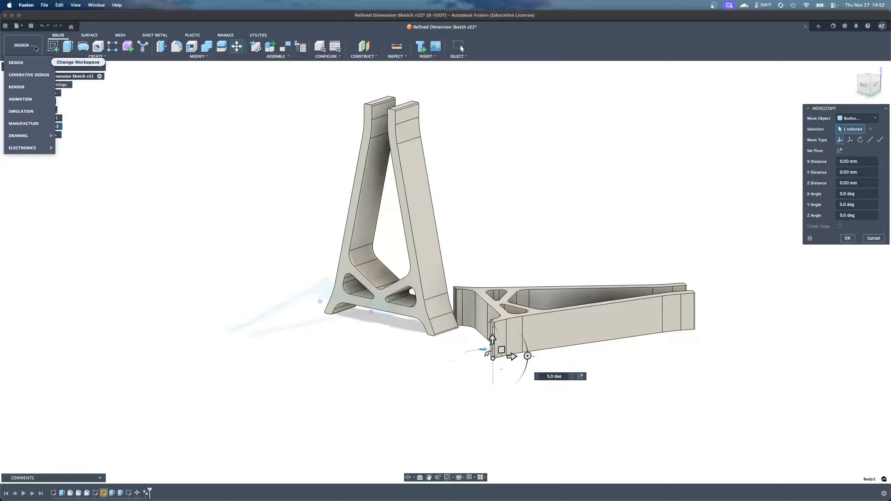
left_click(13, 88)
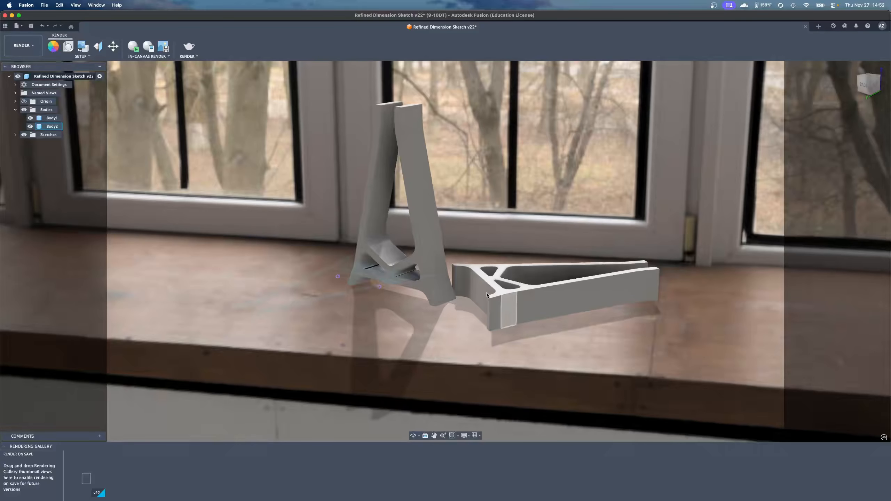
scroll(419, 297, "up", 3)
scroll(419, 296, "down", 5)
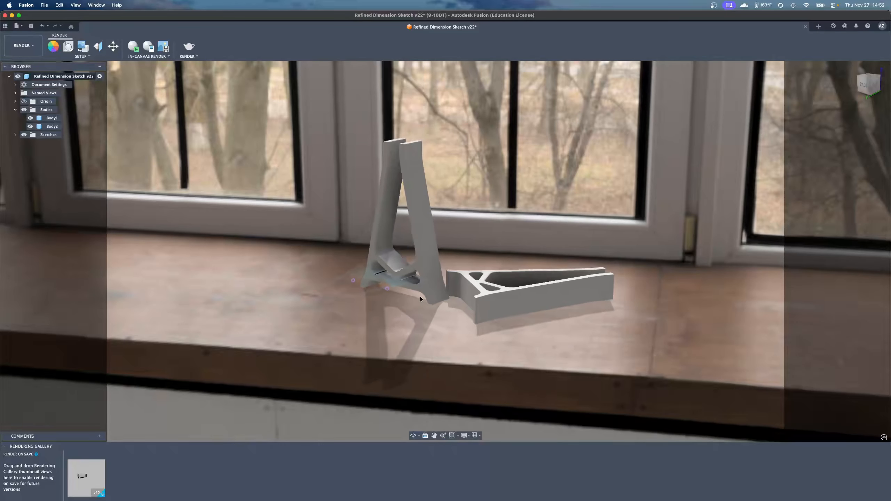
Return to the Design workspace and move the lying copy, Body2, by -15 mm along X, away from the upright body.
left_click(23, 45)
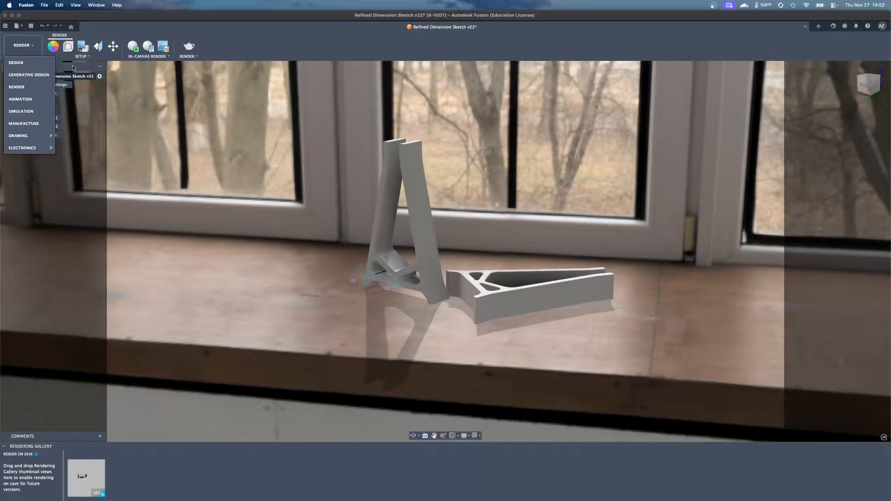
left_click(21, 63)
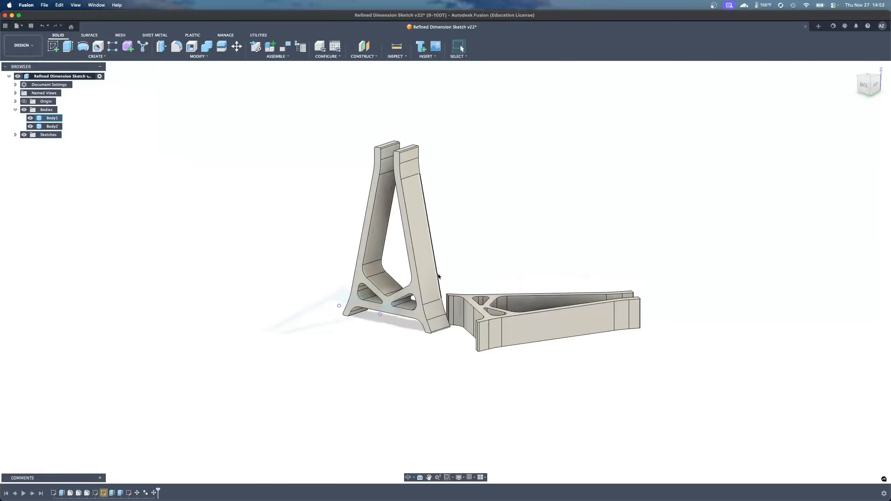
right_click(52, 127)
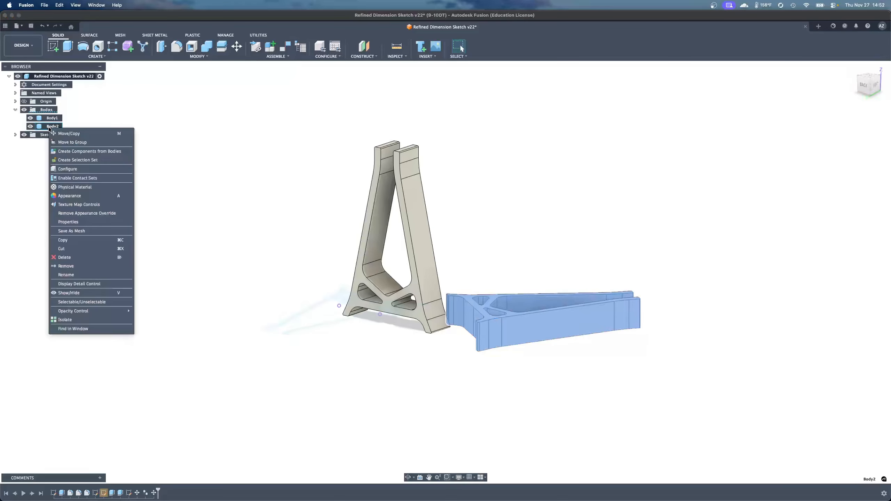
left_click(56, 133)
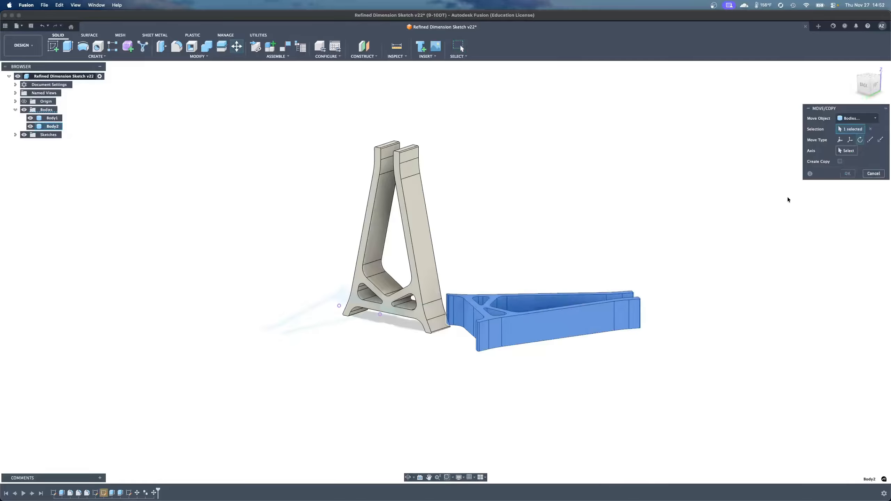
left_click(850, 140)
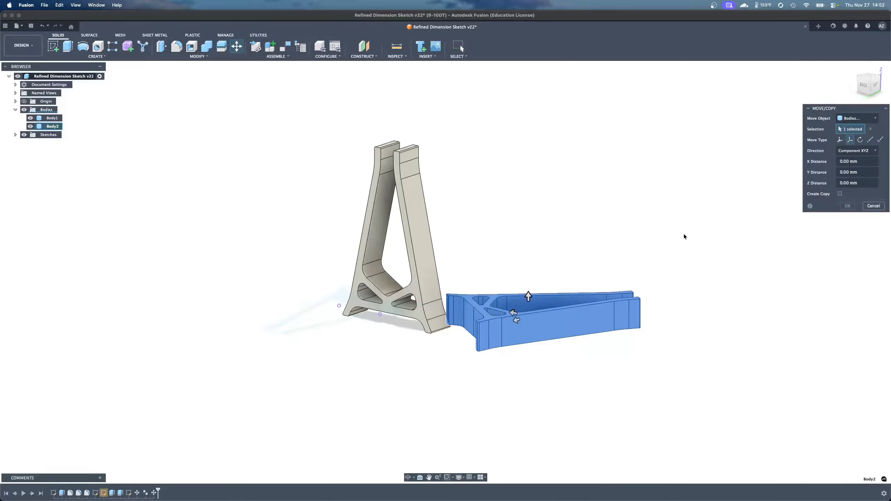
left_click_drag(514, 313, 539, 323)
Go back to the Render workspace and start an in-canvas render of both bodies.
left_click(20, 52)
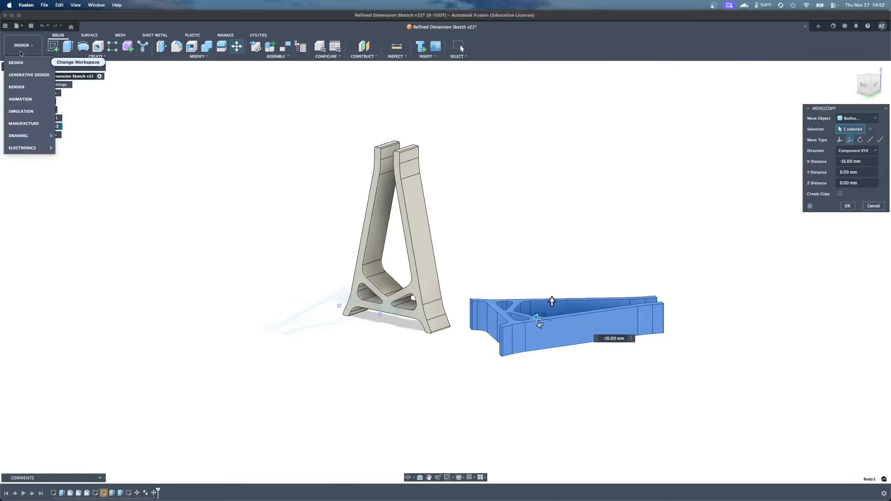
left_click(18, 87)
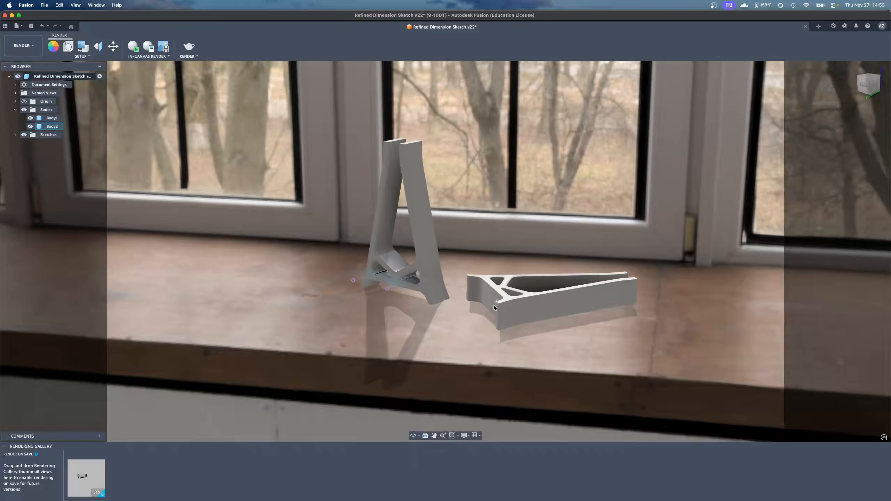
left_click(134, 46)
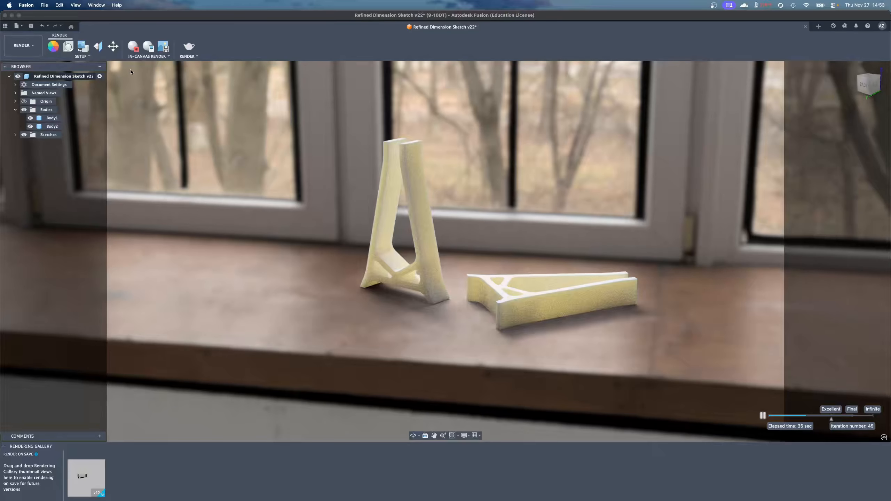
Stop the in-canvas render and set up a local render at quality 100 (Excellent) with PNG (Lossless) format and Native exposure.
left_click(137, 50)
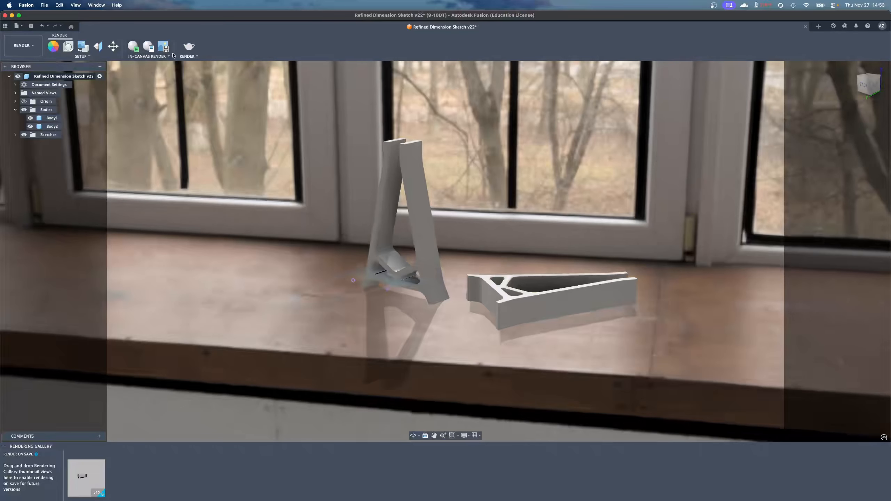
left_click(192, 49)
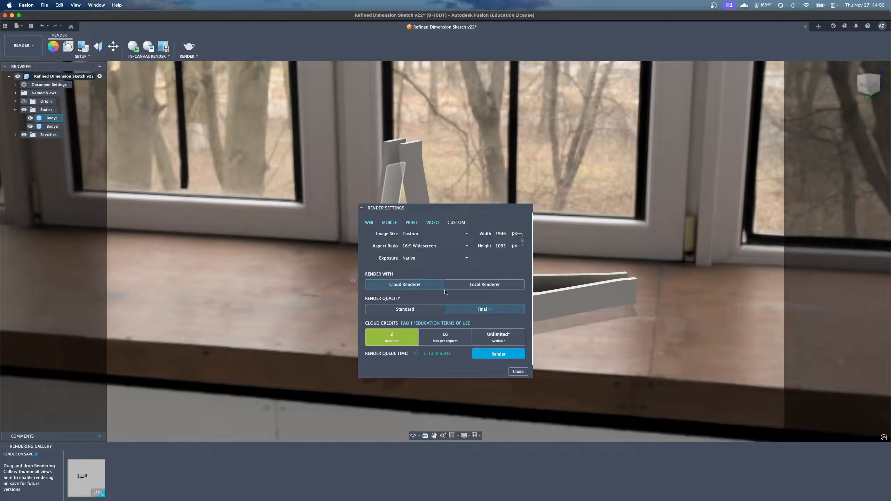
left_click(468, 288)
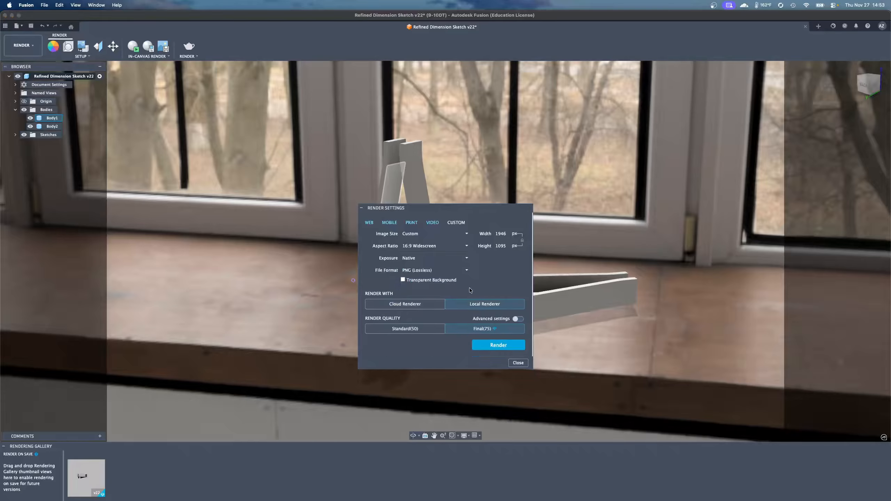
left_click(518, 318)
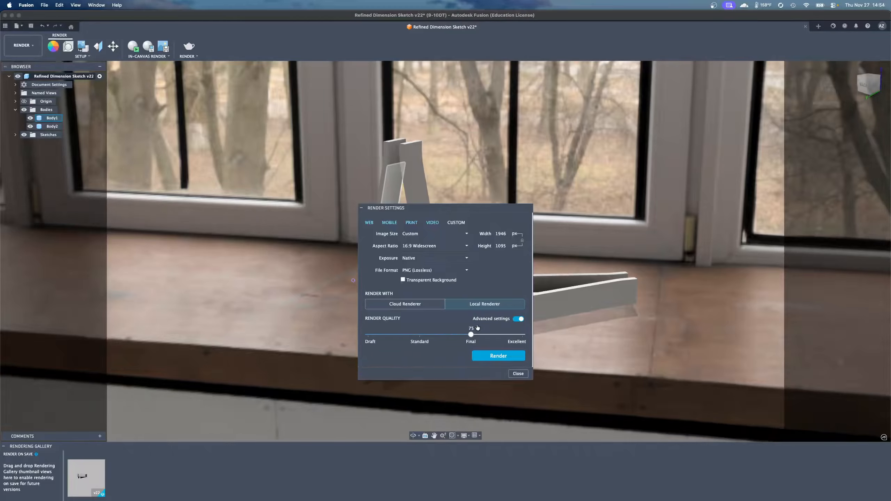
left_click_drag(476, 334, 530, 342)
left_click(427, 270)
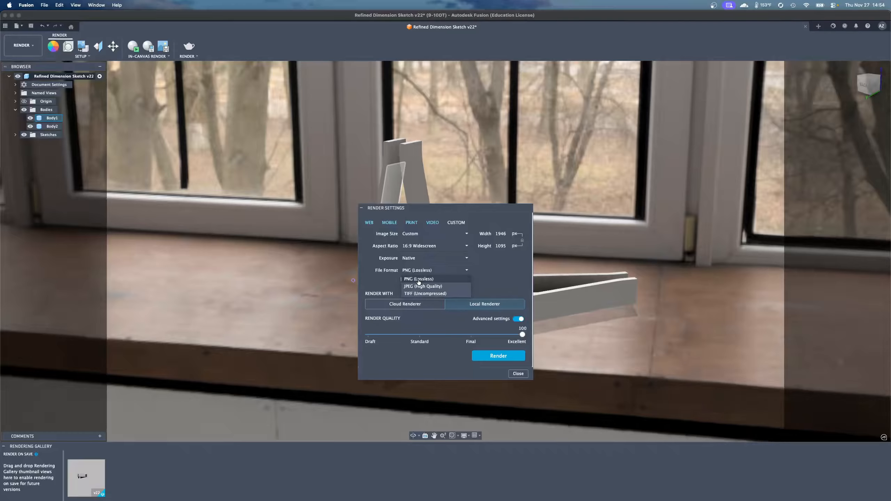
left_click(419, 281)
left_click(413, 259)
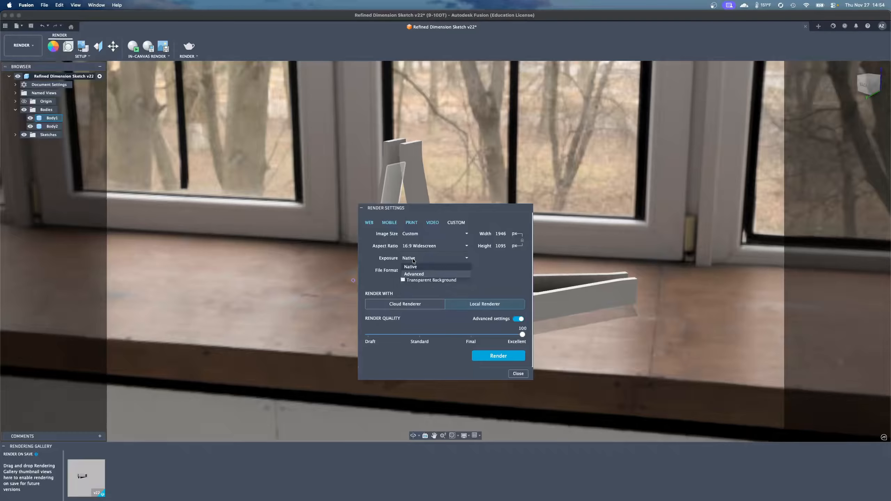
left_click(416, 258)
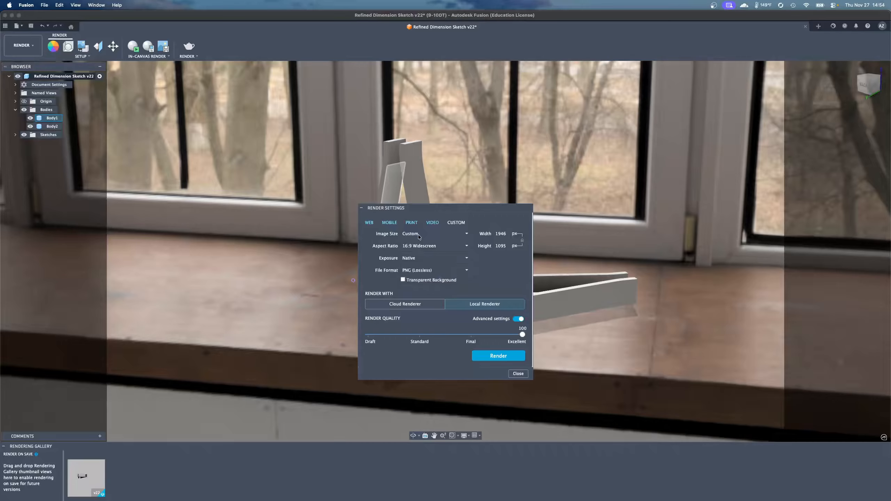
Set the render's image size to 1920x1080, 2.1 MP and start the local render.
left_click(418, 236)
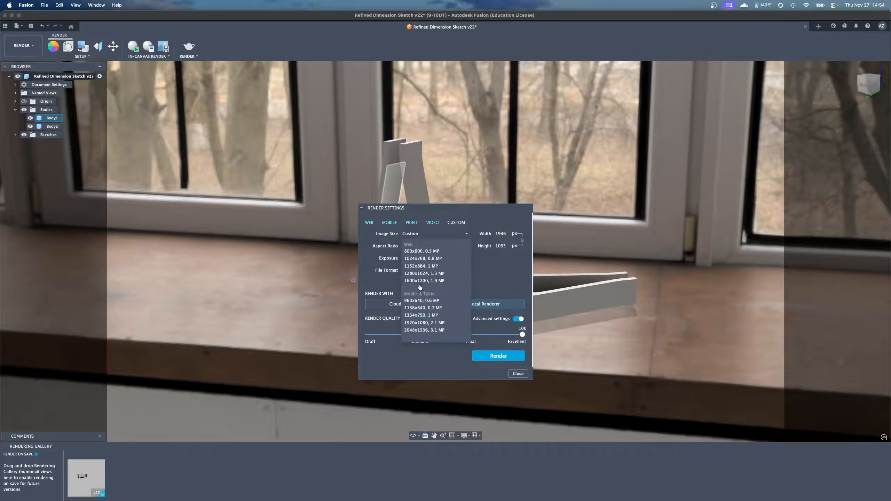
scroll(422, 286, "down", 1)
scroll(422, 286, "down", 6)
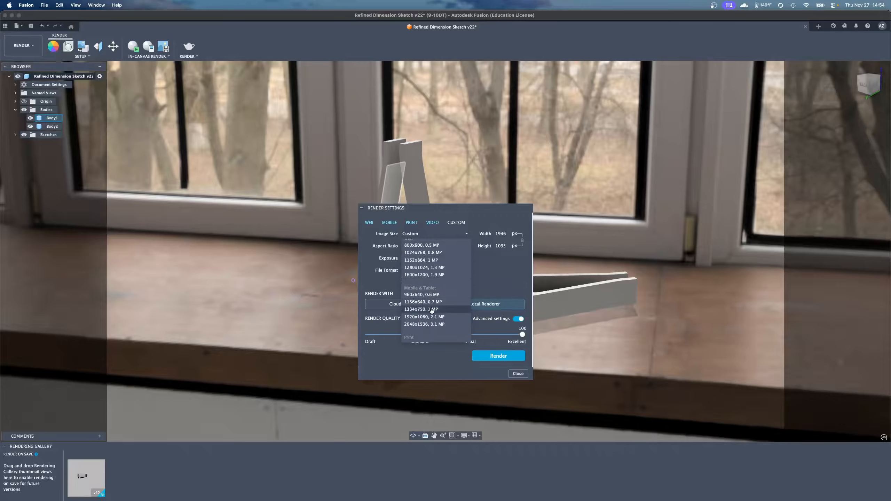
scroll(440, 324, "up", 1)
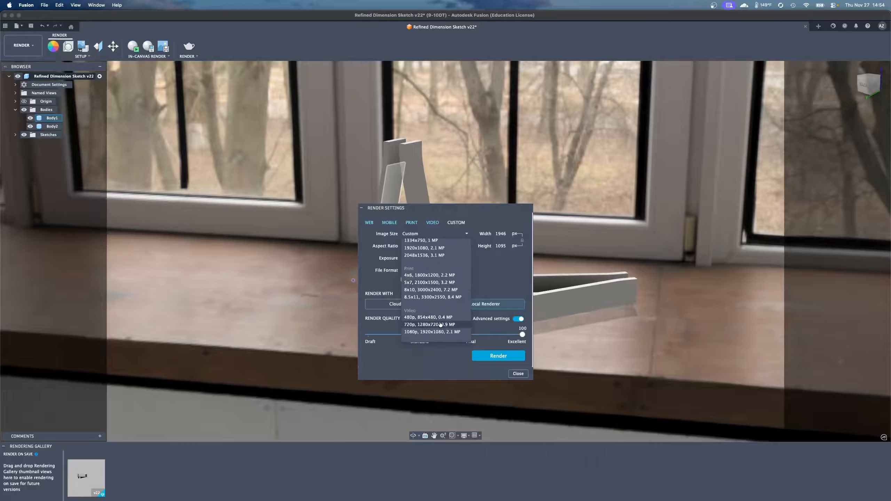
scroll(441, 325, "up", 2)
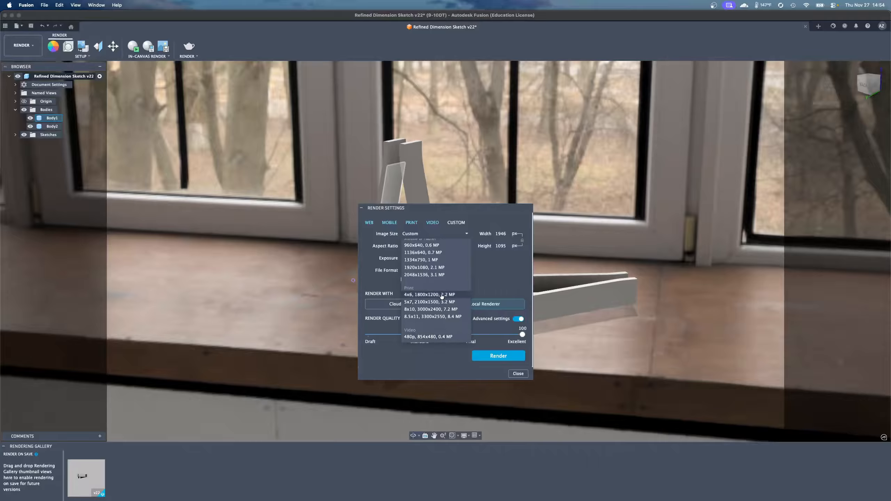
left_click(435, 269)
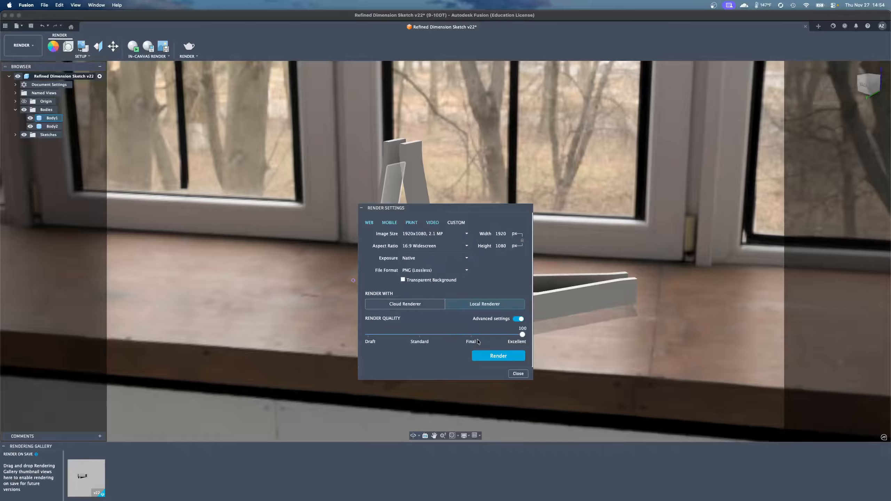
left_click(490, 356)
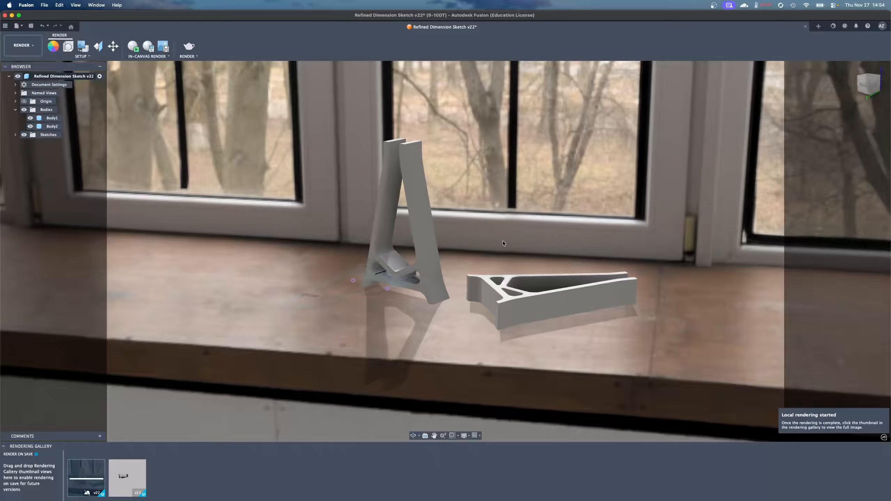
Check the processor core temperatures and the render's progress in the rendering gallery.
left_click(761, 5)
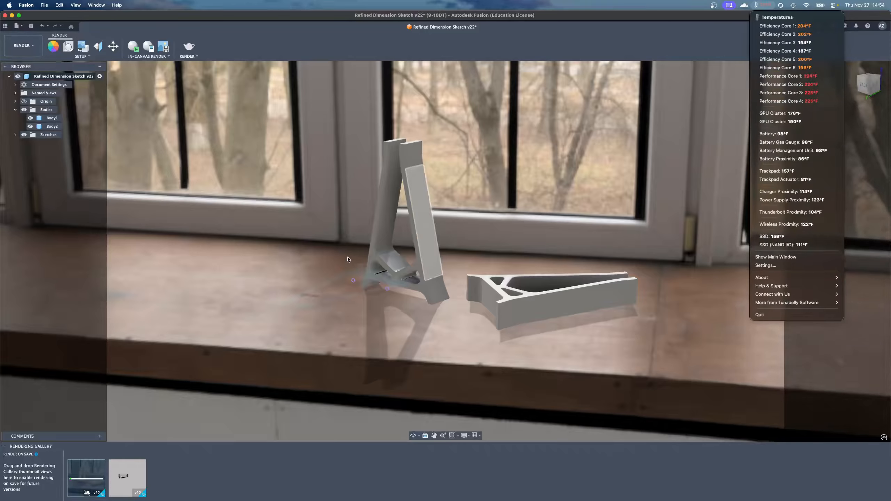
left_click(233, 465)
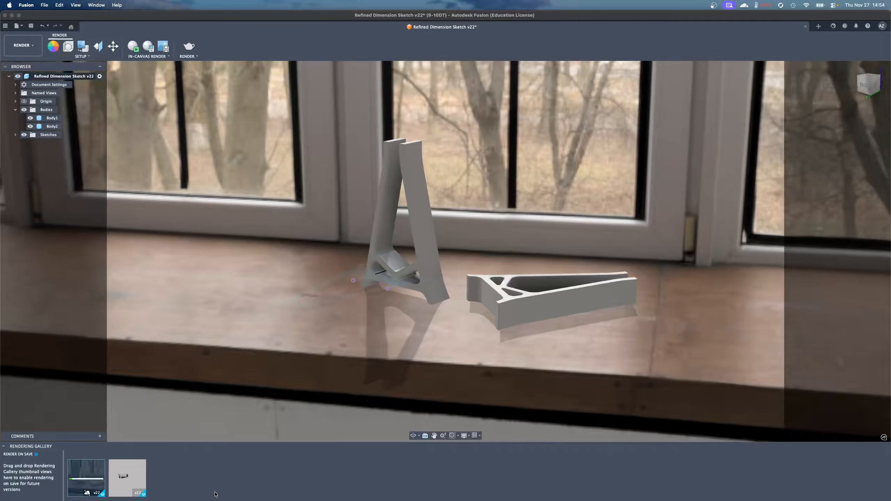
mouse_move(93, 489)
Run sudo powermetrics -i 1000 in Terminal with the account password to check power draw during the render, and minimize the window.
key("super+space")
type("terminal")
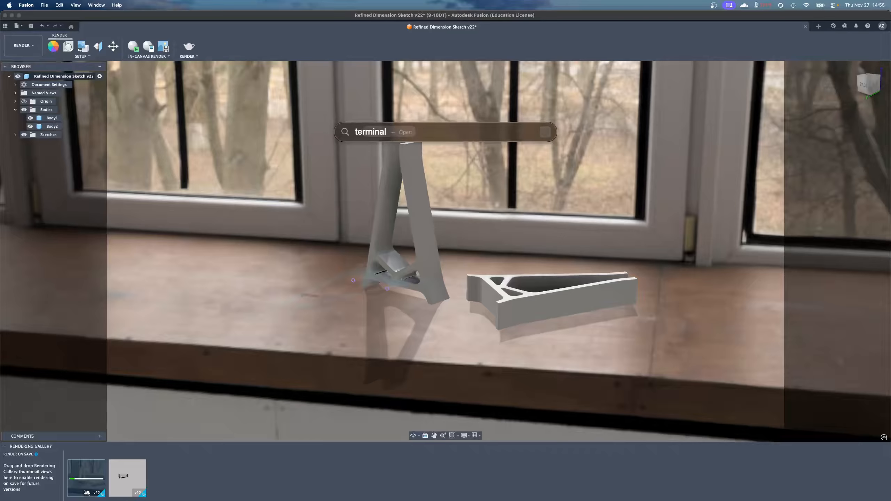
key("Return")
type("su")
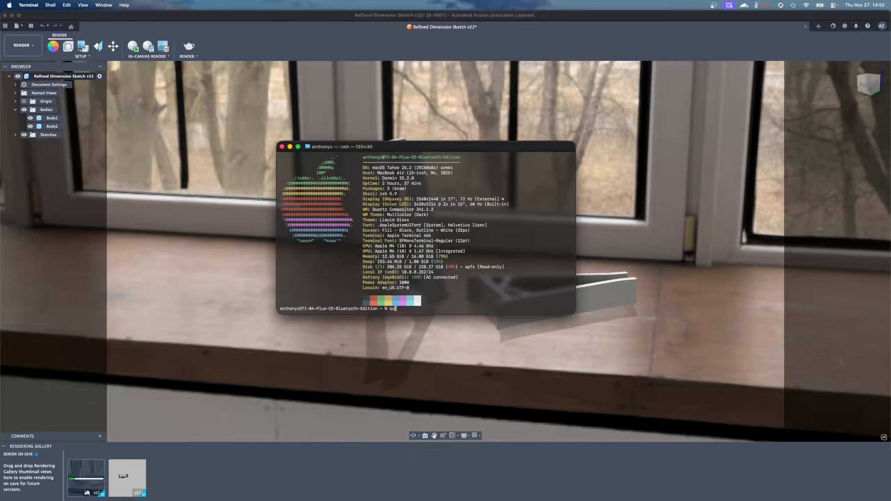
type("do powermetrics -i 1000")
key("Return")
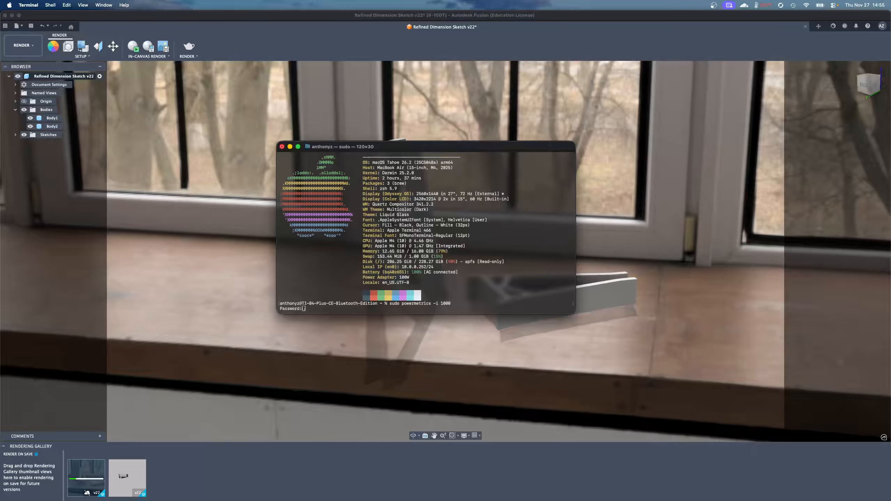
key("Return")
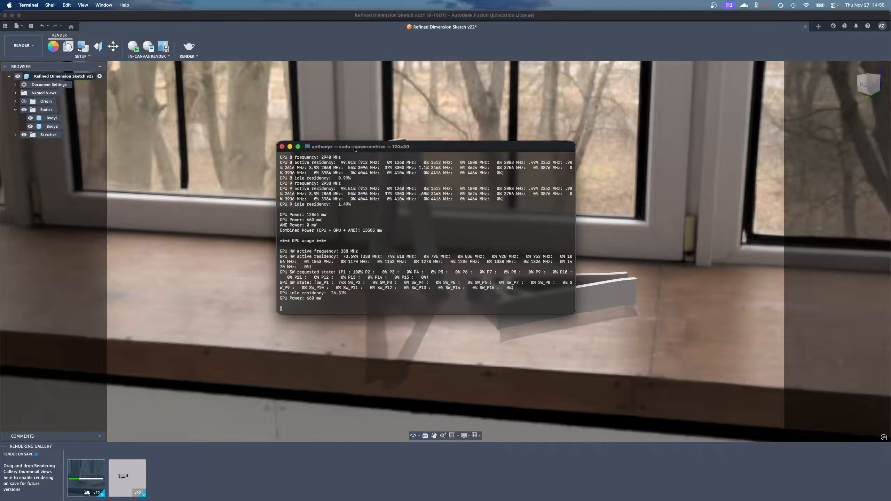
left_click(290, 147)
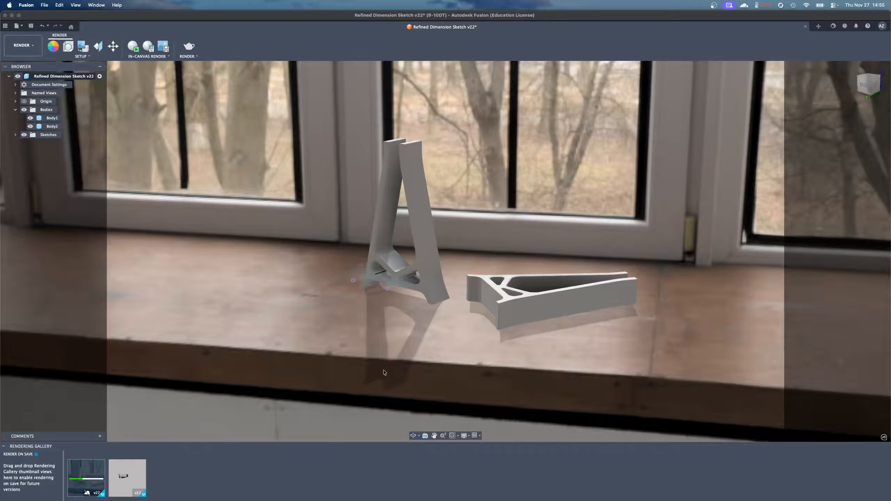
Switch to Word and look through the Rapid Prototyping Report's sections, including the dimensioned sketch and Rendered CAD Presentation pages.
mouse_move(315, 492)
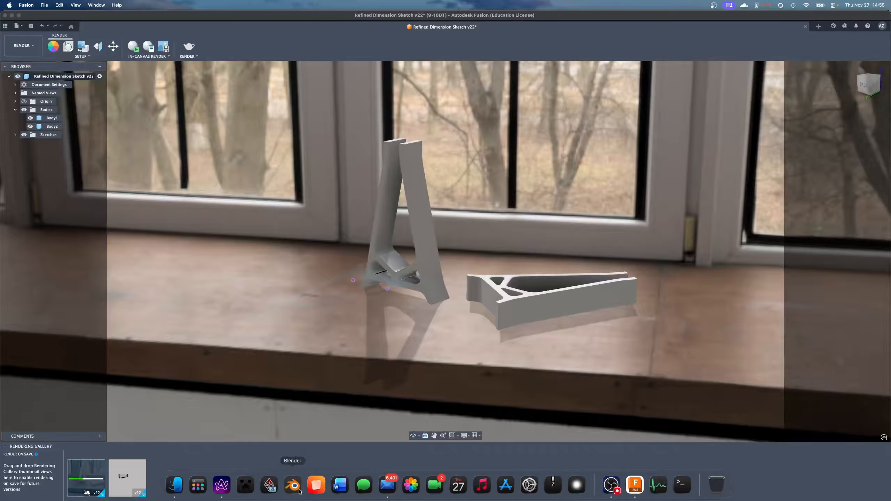
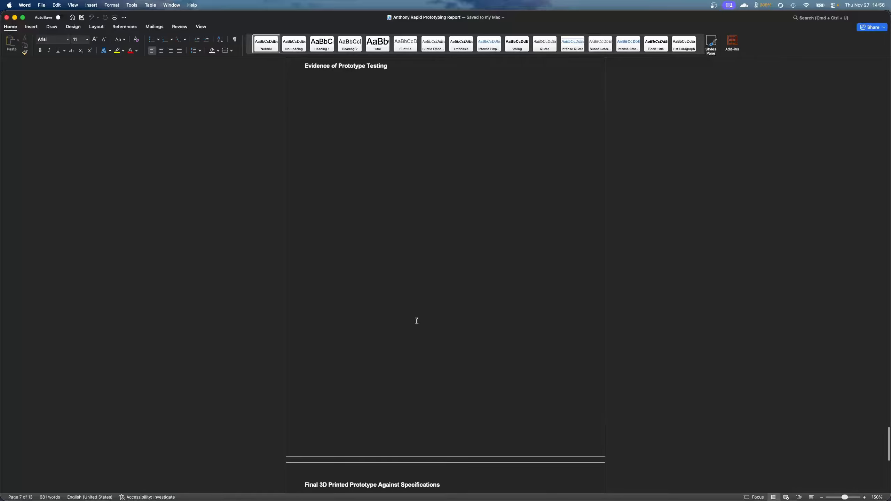
left_click_drag(475, 280, 503, 328)
scroll(503, 323, "down", 11)
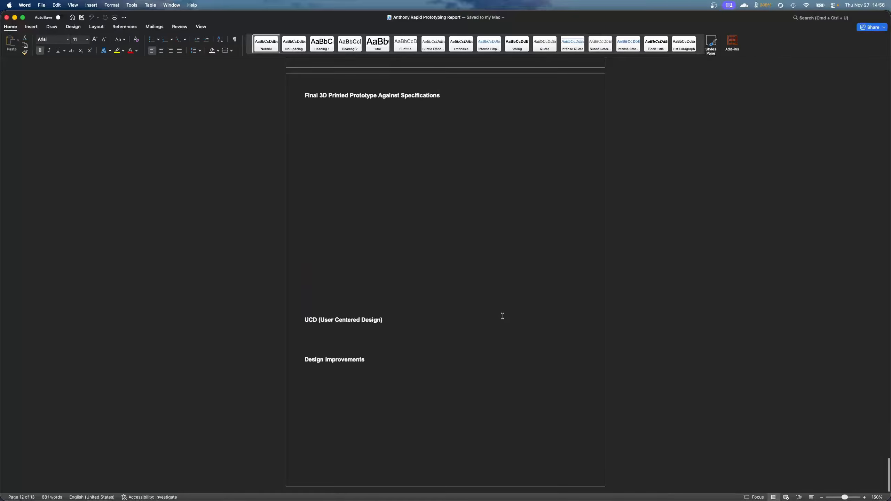
scroll(502, 315, "up", 20)
scroll(484, 337, "up", 20)
scroll(484, 338, "down", 10)
scroll(483, 339, "down", 10)
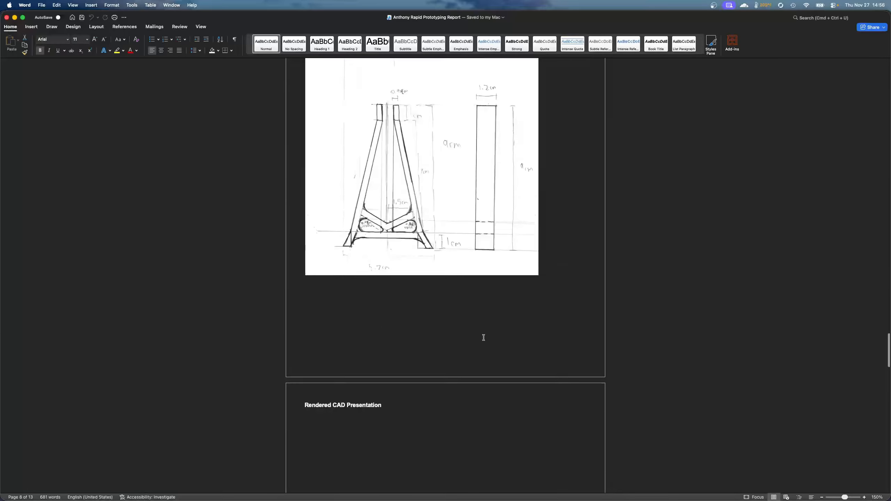
scroll(483, 339, "down", 10)
key("ctrl+Up")
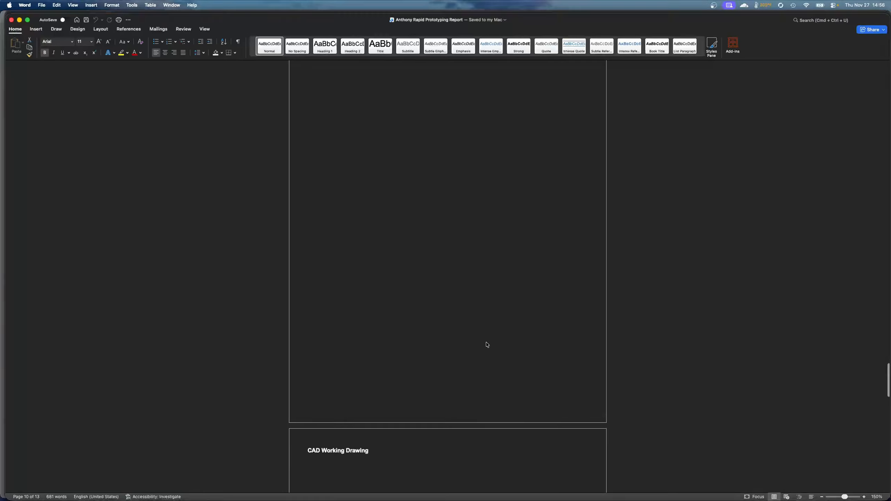
left_click(584, 371)
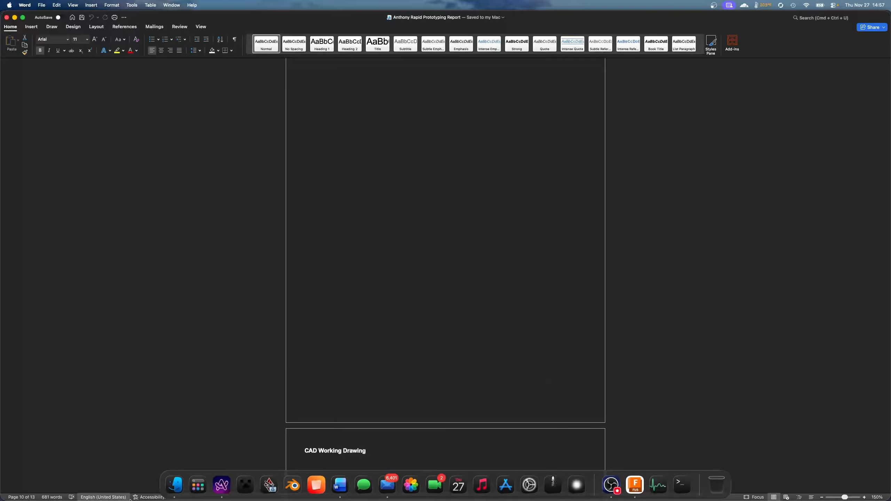
Switch to Finder and browse the Ultra Fit drive's folders for the earlier school project files.
left_click(175, 494)
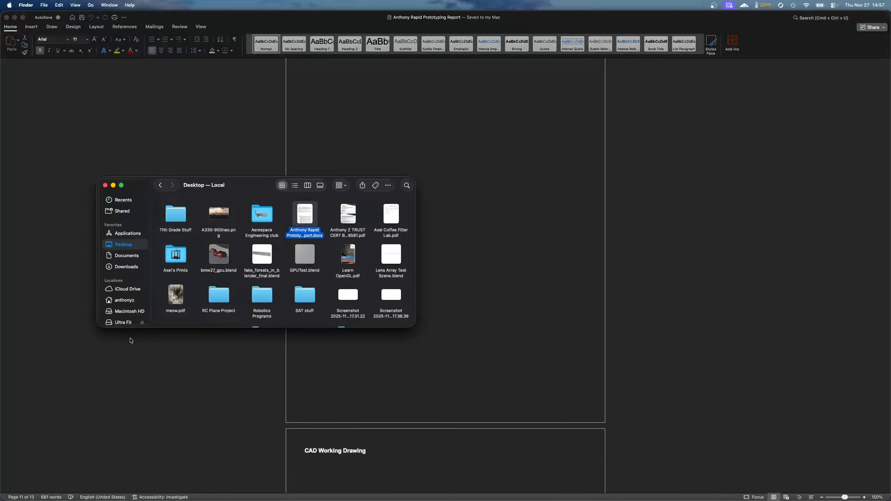
left_click(123, 322)
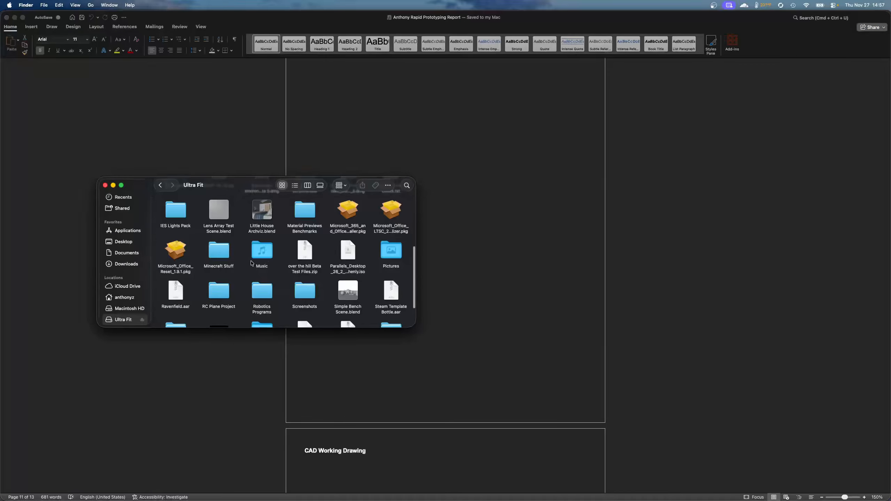
scroll(330, 274, "up", 5)
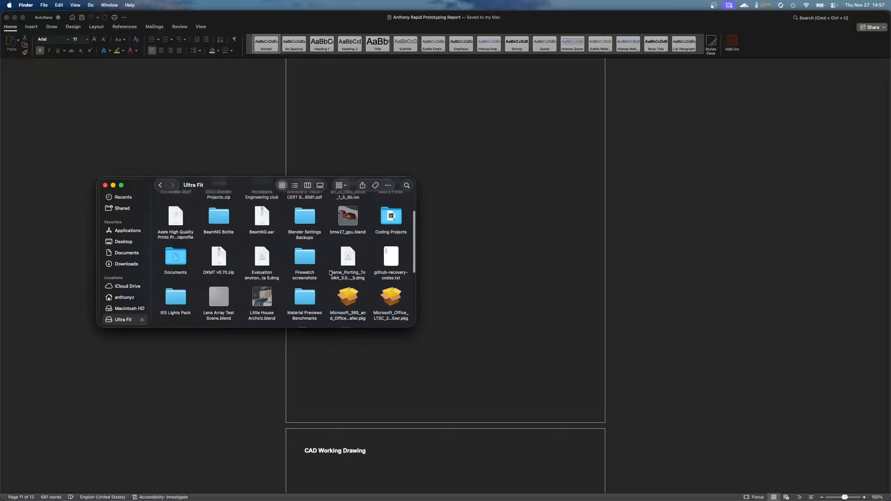
scroll(326, 272, "up", 1)
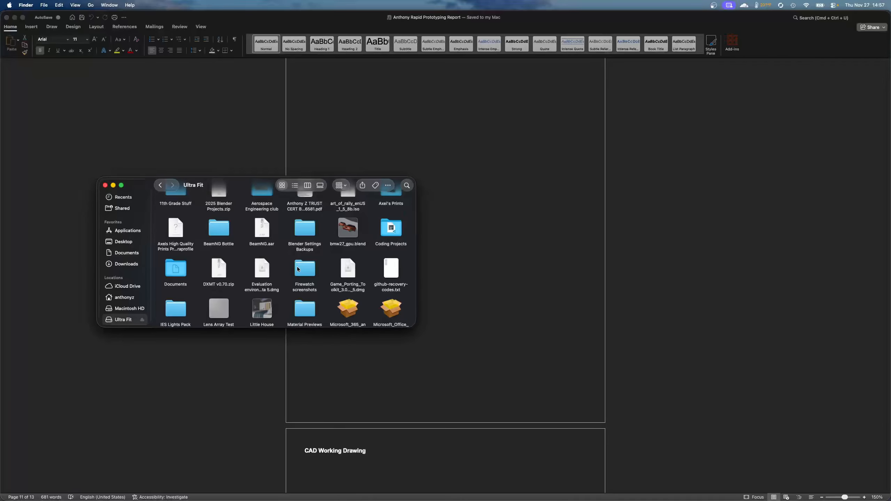
type("cu")
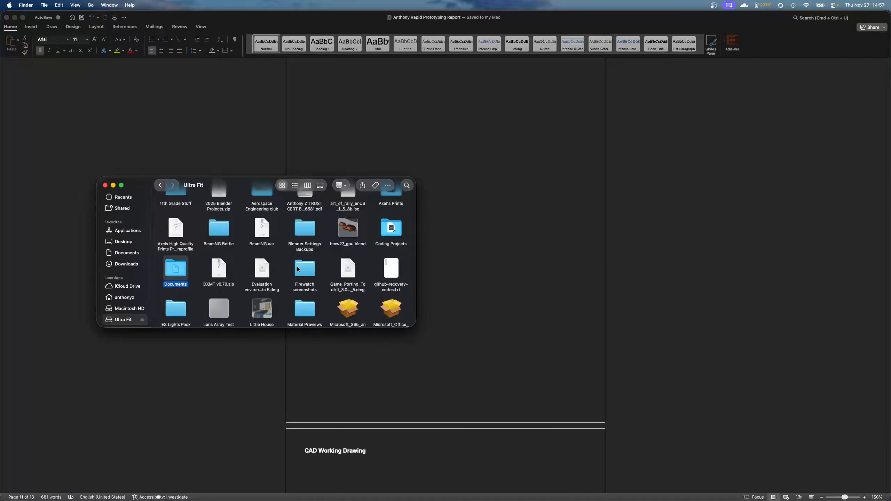
type("1")
Switch to the Arc browser and open drive.google.com in a new tab.
key("super+Tab")
key("super+t")
type("drive.google.com")
key("Return")
Search Drive for "rapid", open the Rapid Prototyping Project Report and look through its pages.
left_click(449, 73)
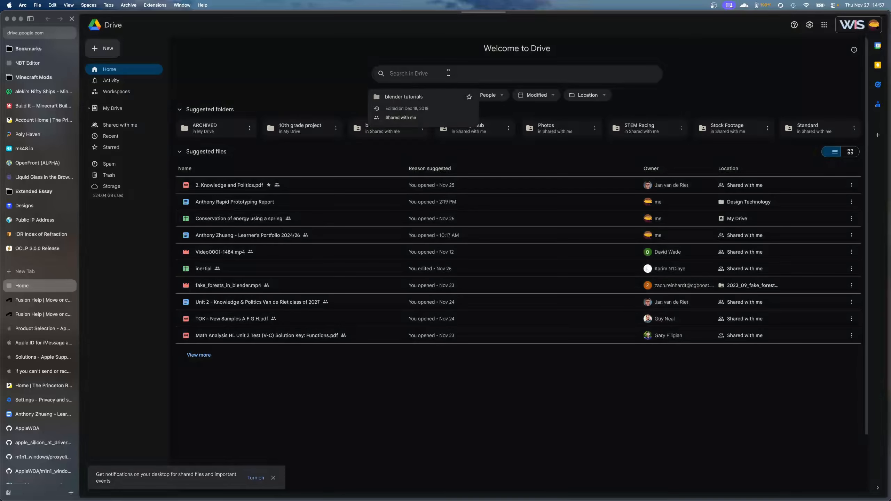
type("rapid")
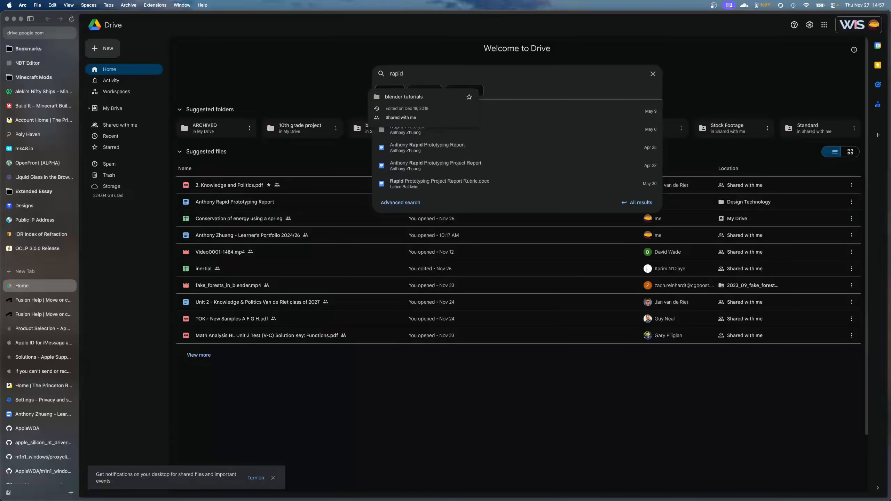
left_click(430, 166)
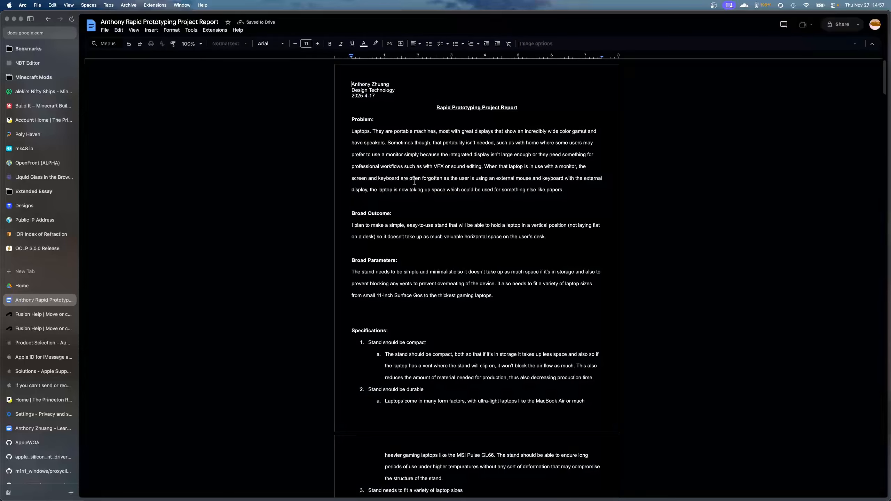
scroll(414, 181, "up", 8)
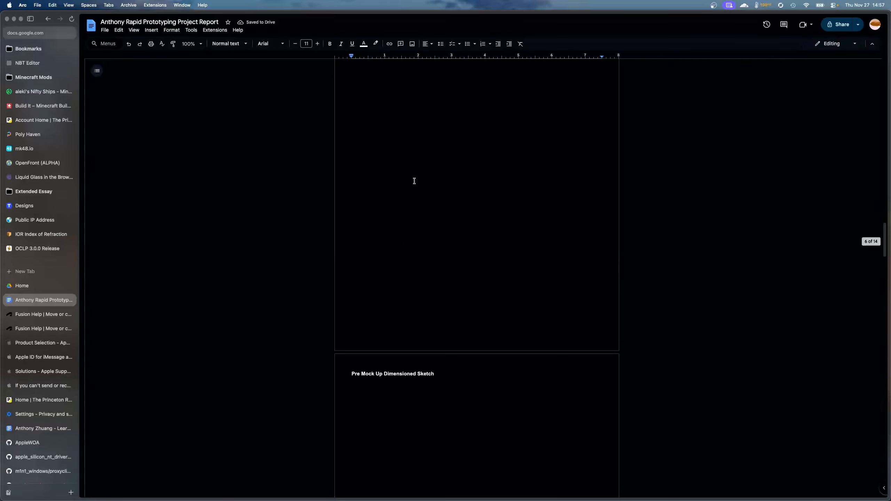
Close the project report, open the April 25 Rapid Prototyping Report from the search results, look through its pages and close it.
key("super+w")
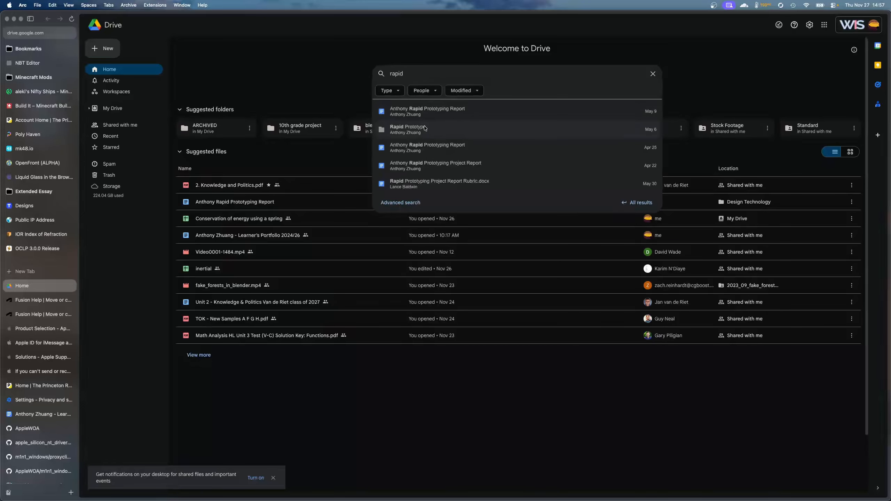
left_click(428, 144)
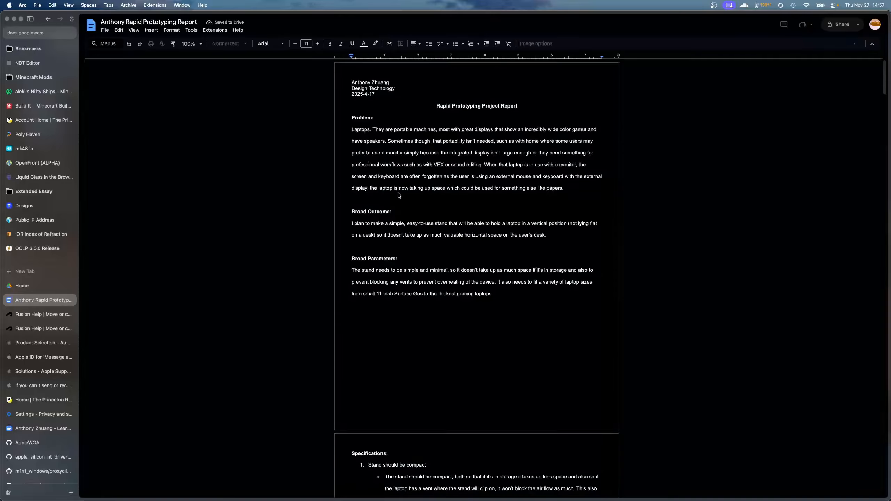
scroll(400, 197, "down", 16)
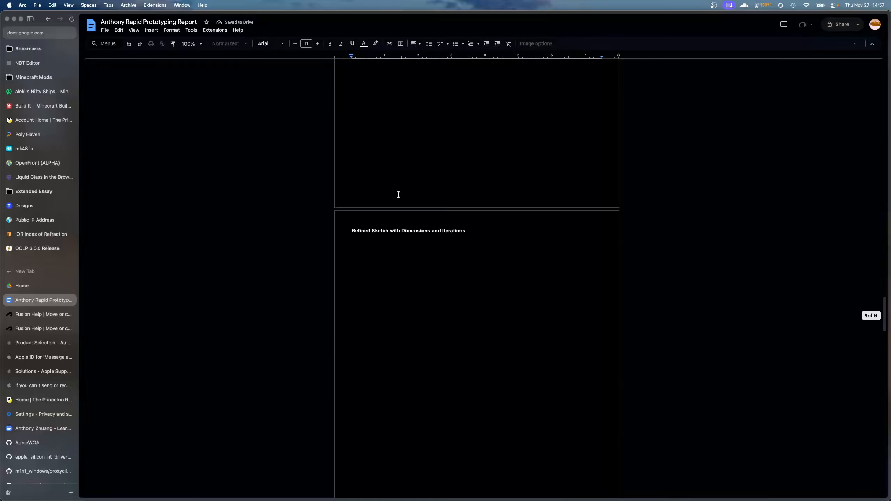
scroll(399, 197, "up", 20)
scroll(399, 198, "up", 5)
scroll(398, 197, "down", 20)
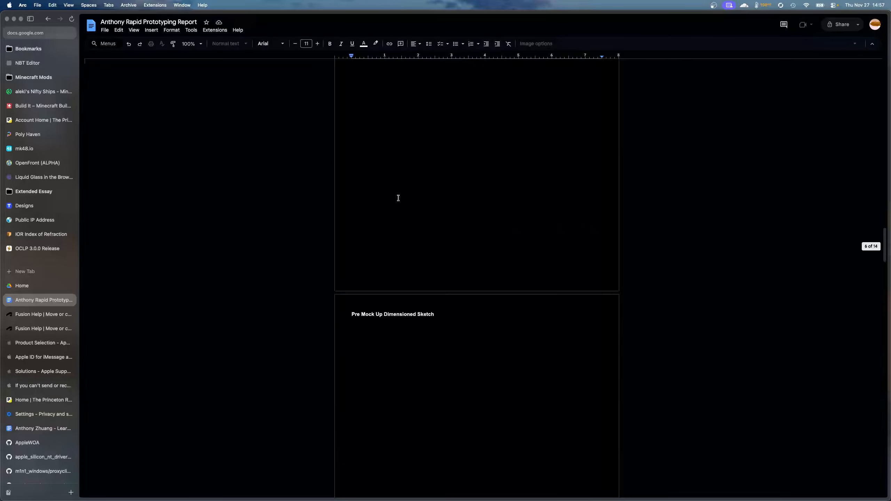
key("super+w")
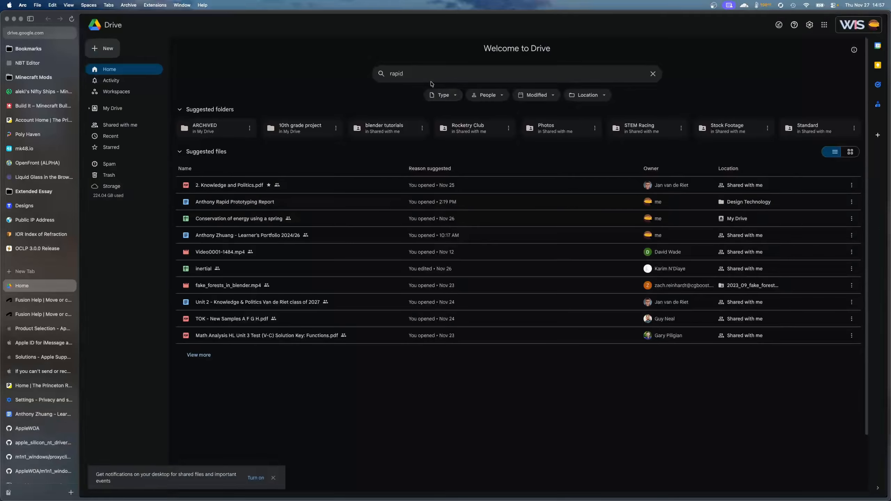
Search Drive for "rapid" again, open the .docx version of the Rapid Prototyping Report, look through its pages and close it.
left_click(424, 73)
type("rapid")
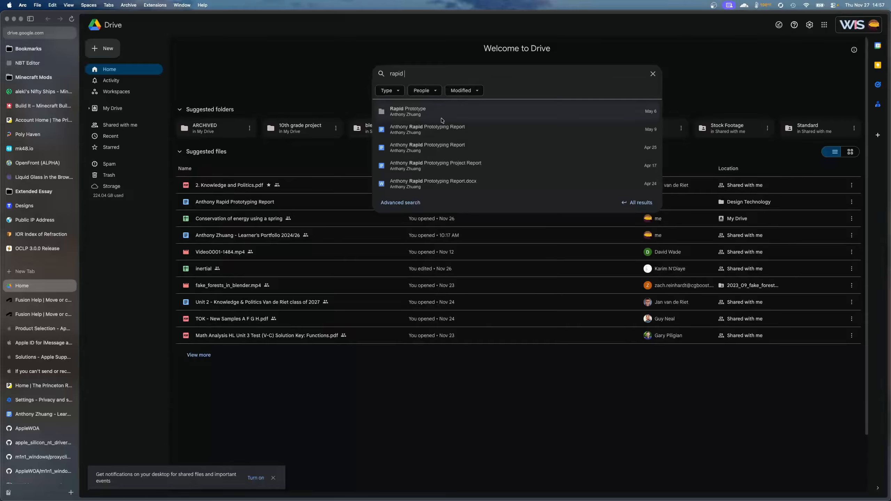
left_click(490, 188)
scroll(479, 181, "down", 20)
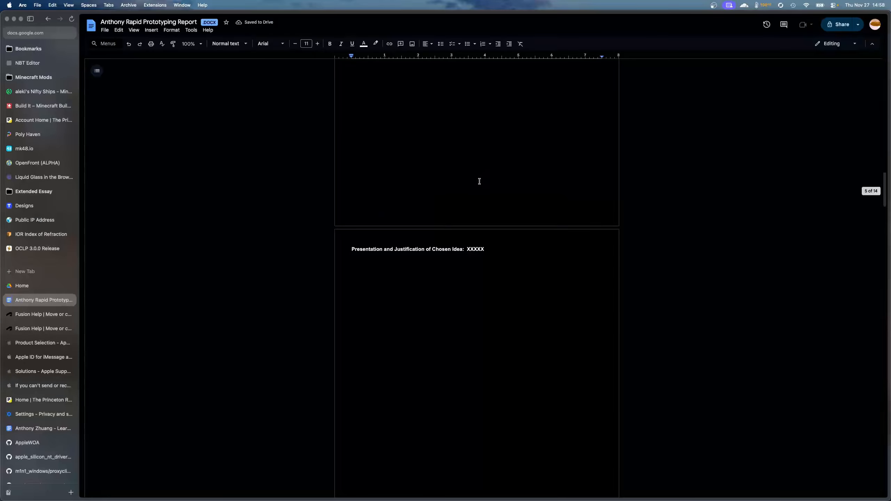
scroll(480, 181, "down", 20)
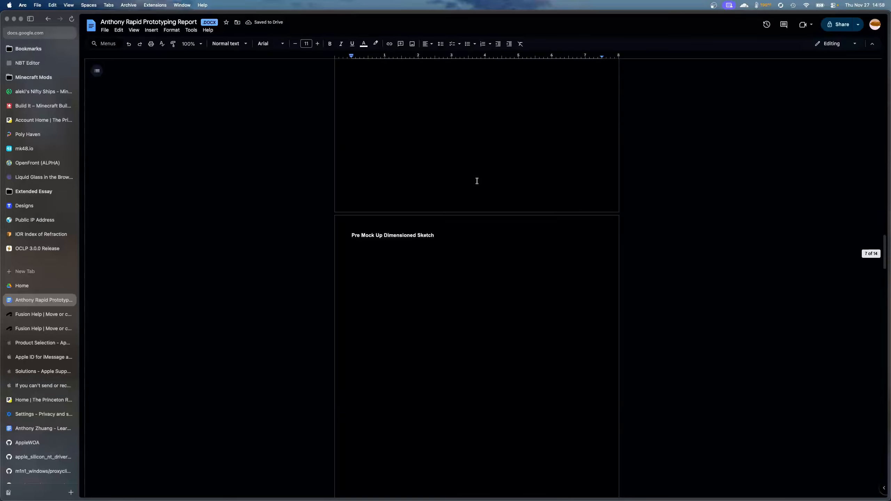
key("super+w")
Browse My Drive to School Work (10th grade) > Design Technology, open the Rapid Prototyping Report and look through its sketches.
double_click(211, 128)
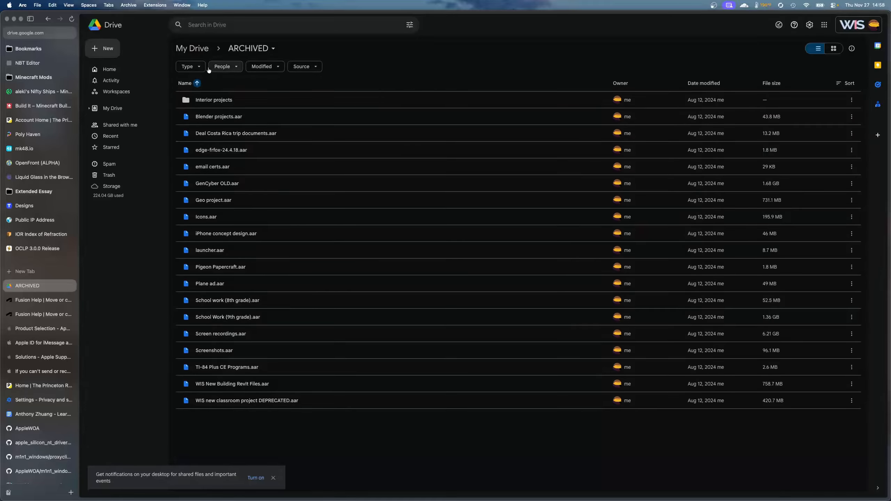
left_click(195, 49)
double_click(214, 246)
double_click(212, 133)
double_click(210, 134)
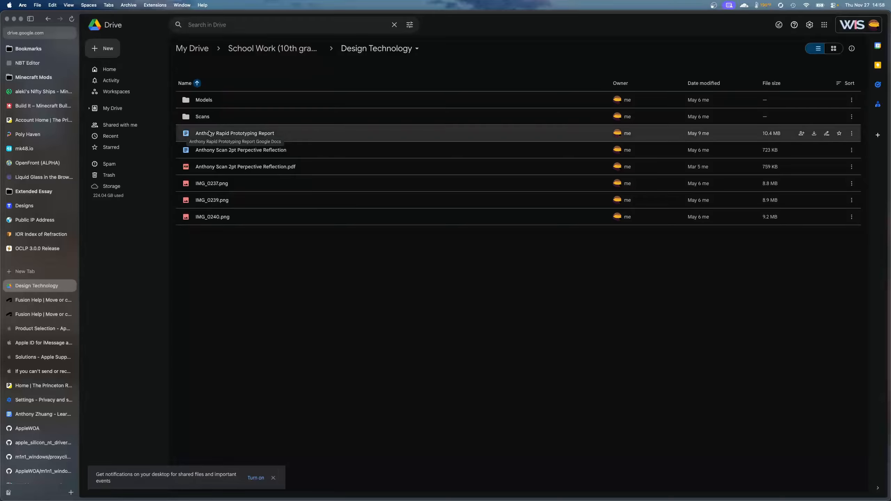
scroll(314, 208, "down", 20)
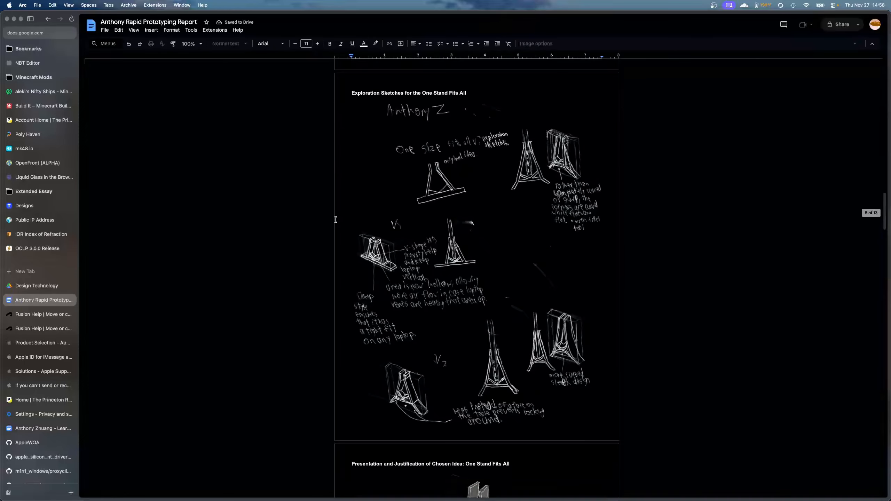
scroll(334, 224, "down", 5)
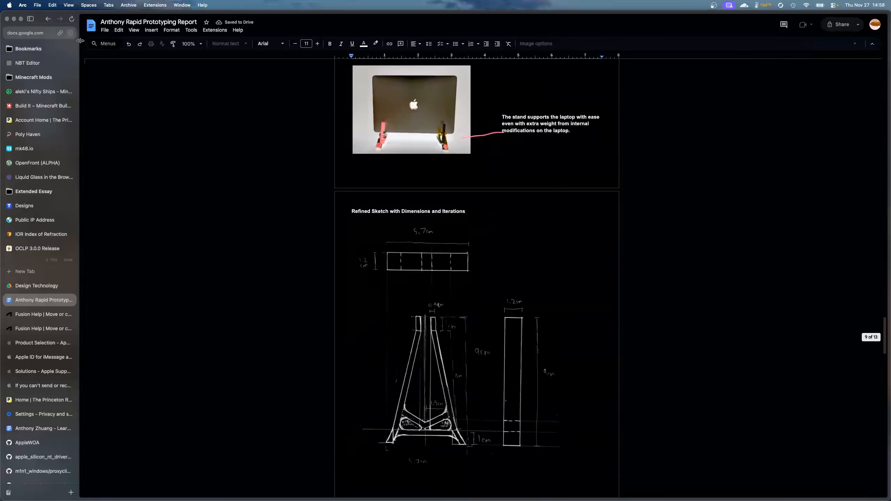
Turn off Dark Reader for docs.google.com.
left_click(104, 29)
left_click(155, 4)
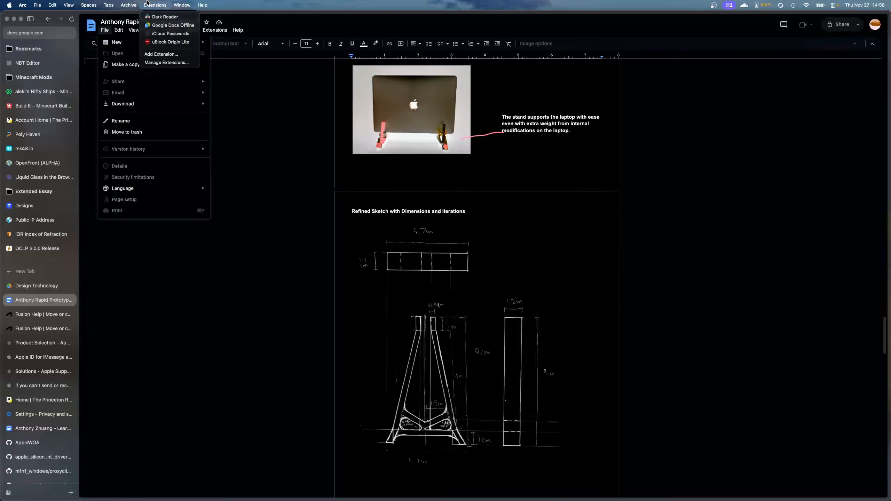
left_click(161, 66)
left_click(42, 47)
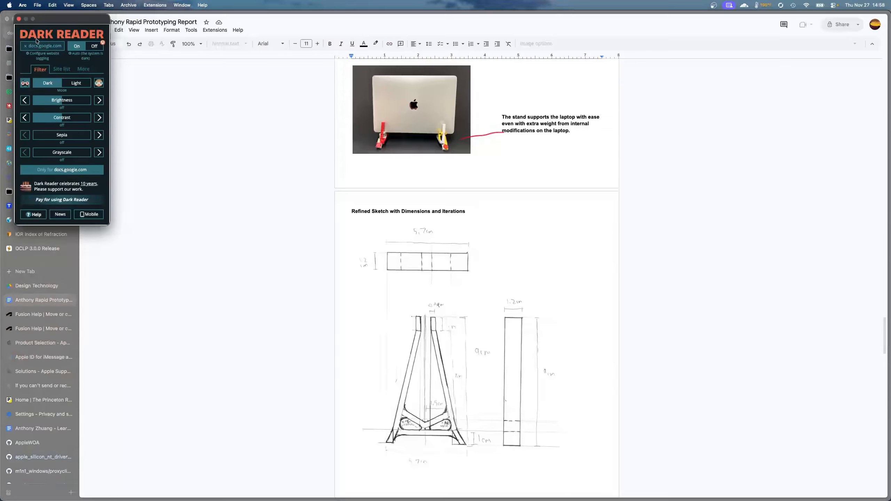
Look through the report's remaining sections, from the refined sketch to the design improvements, and close the document.
scroll(381, 226, "down", 2)
scroll(397, 200, "down", 20)
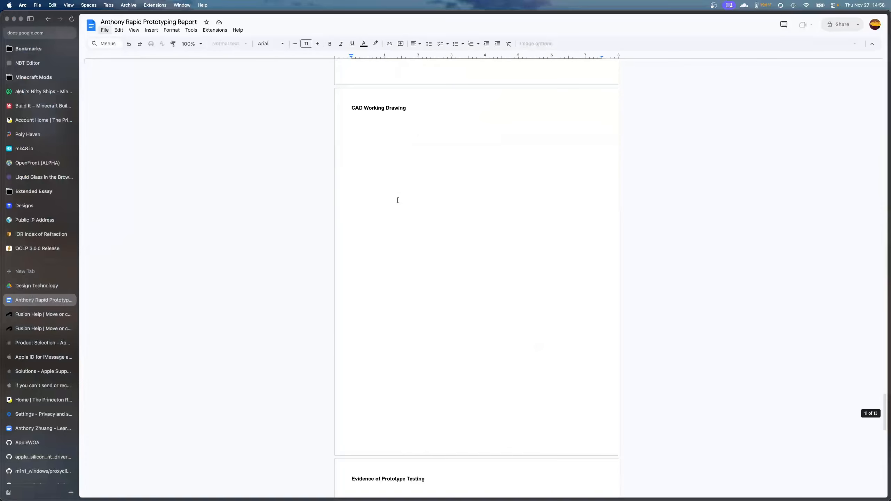
scroll(398, 200, "down", 5)
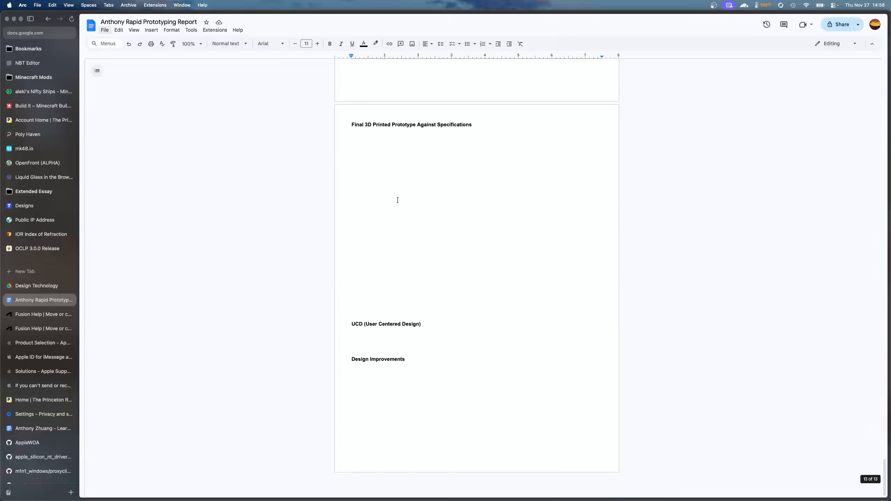
scroll(393, 202, "up", 8)
key("super+w")
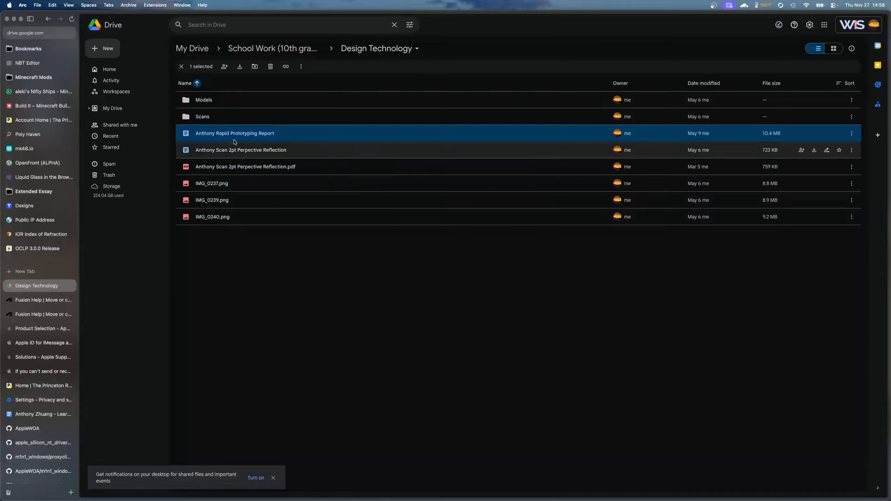
Open the Scan 2pt Perspective Reflection document in the Design Technology folder, look through it and close it.
left_click(216, 117)
double_click(246, 150)
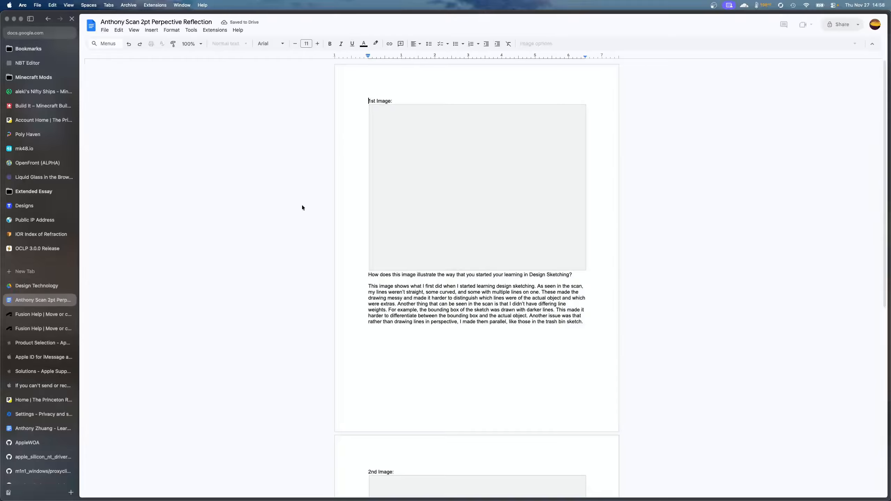
scroll(308, 214, "down", 10)
key("super+w")
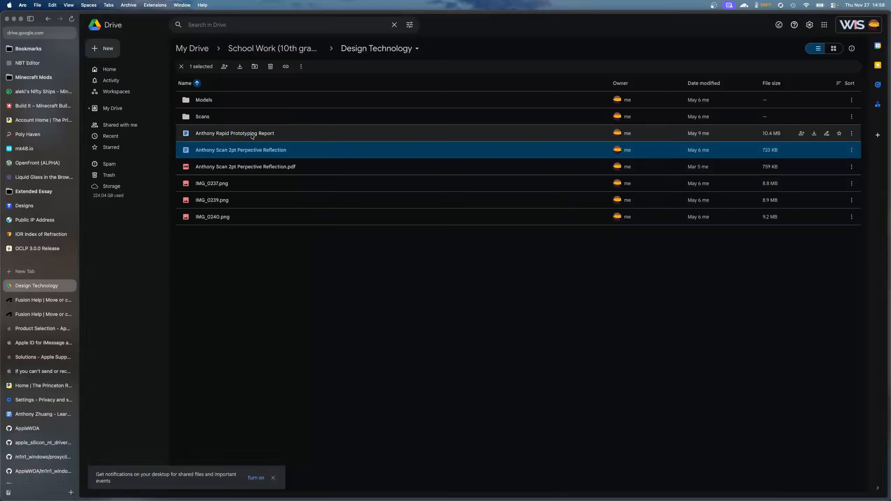
Return to My Drive, search for "school work (10th" and open the School Work (10th grade) folder.
left_click(264, 46)
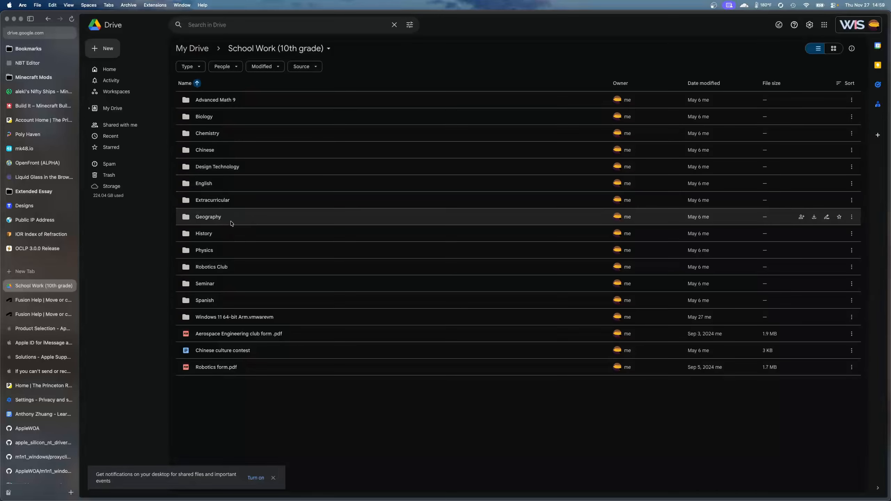
left_click(192, 49)
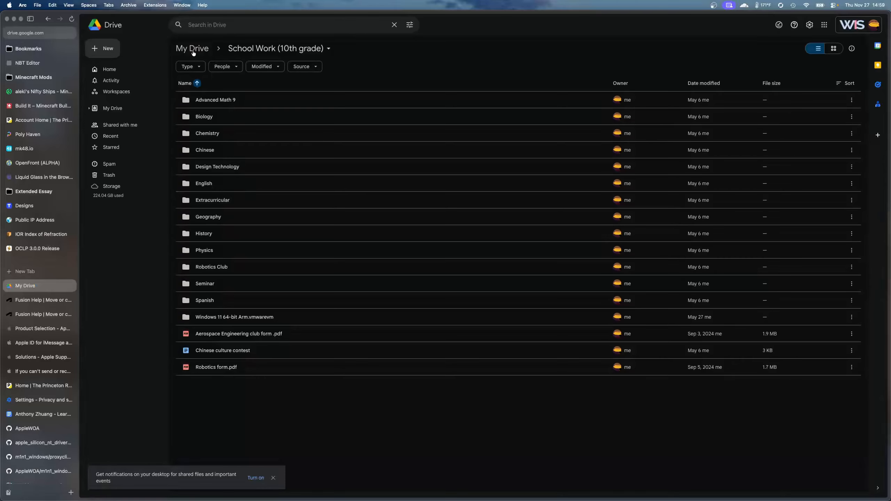
type("school work")
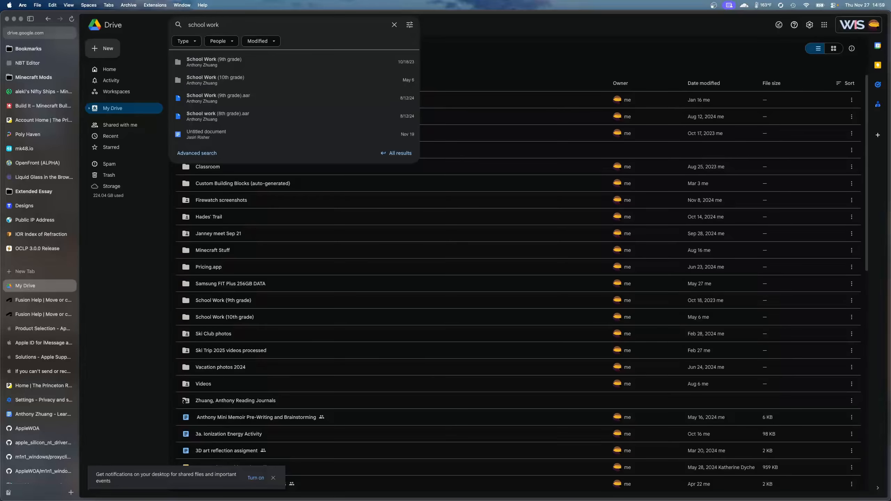
type(" (10")
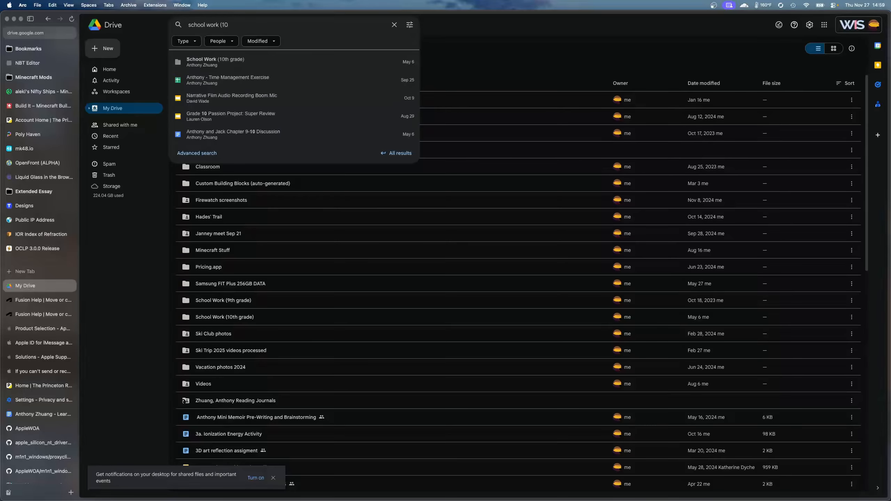
type("th")
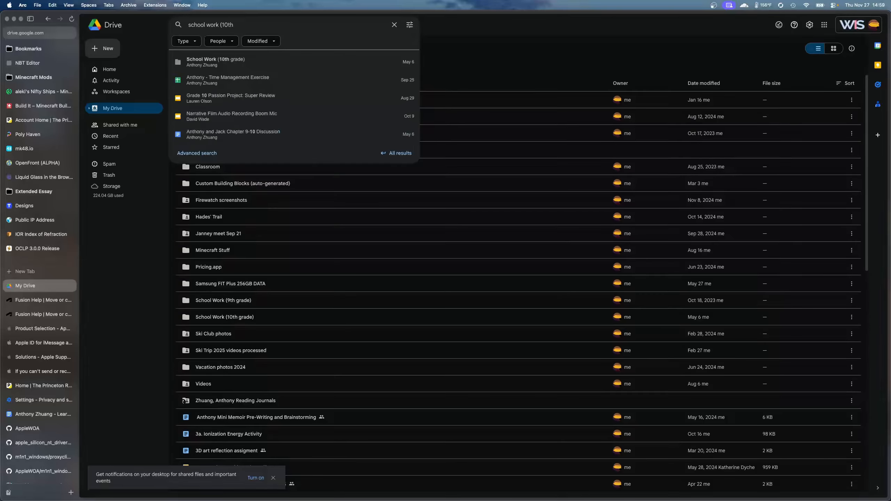
double_click(204, 62)
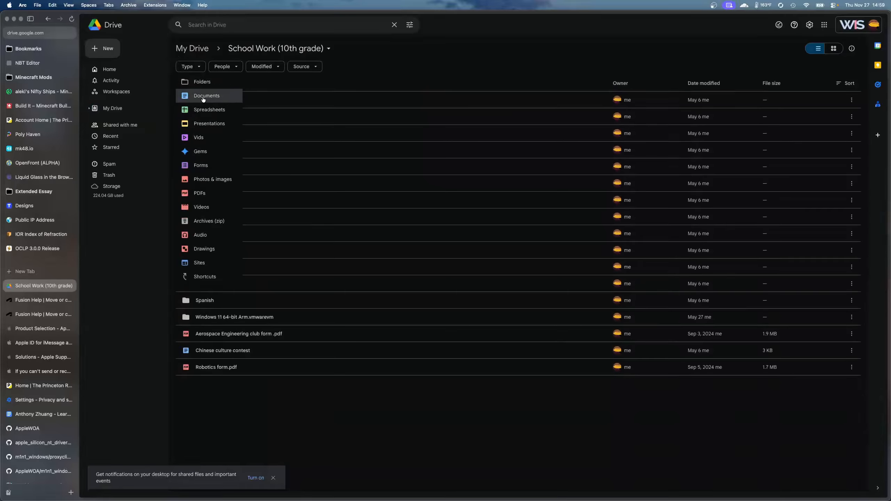
Filter the School Work (10th grade) folder to PDFs and look through the files for the prototyping report.
left_click(202, 192)
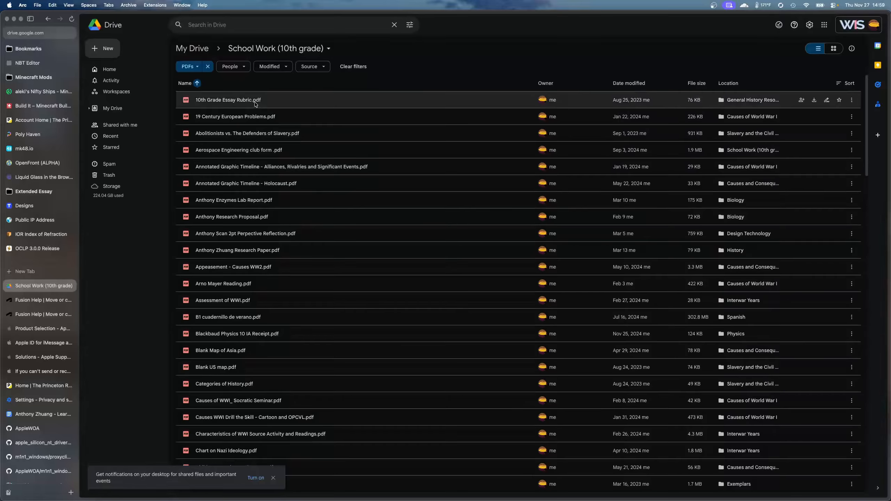
scroll(263, 217, "down", 10)
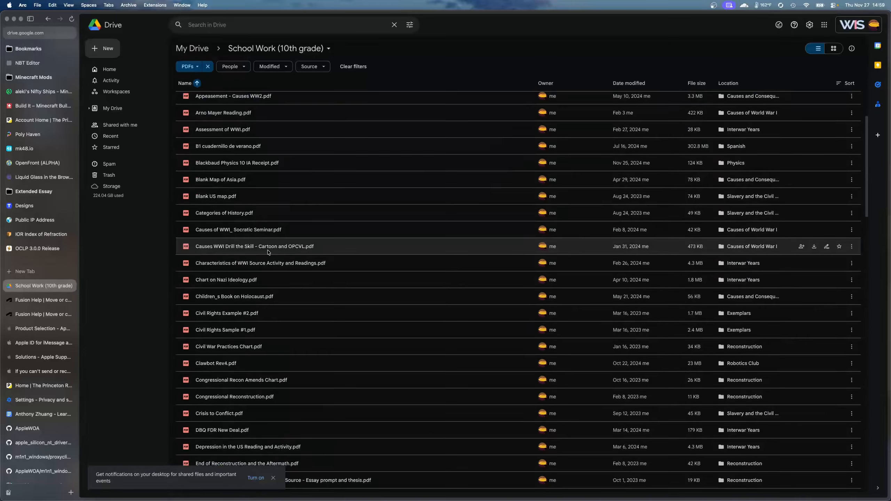
scroll(268, 252, "down", 7)
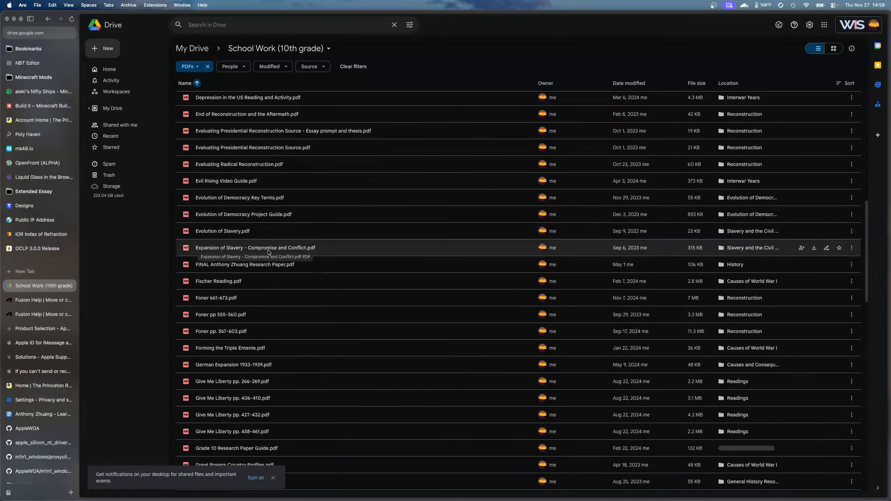
scroll(269, 252, "down", 14)
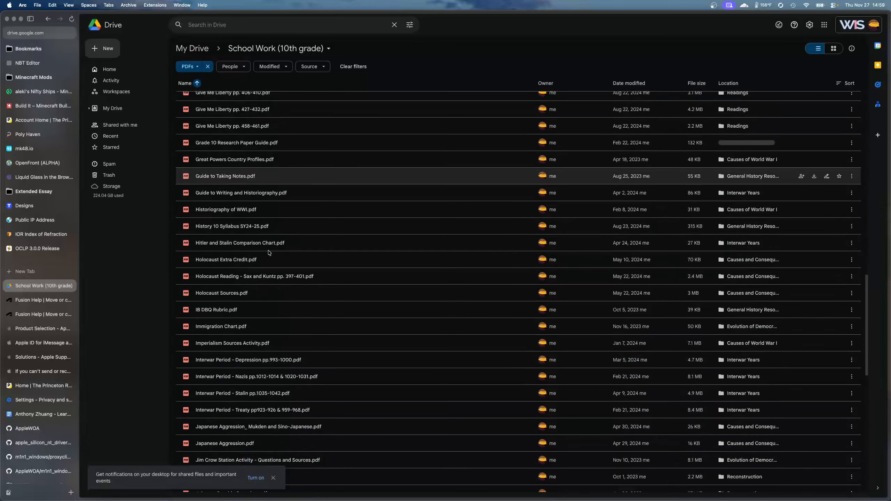
scroll(268, 251, "down", 13)
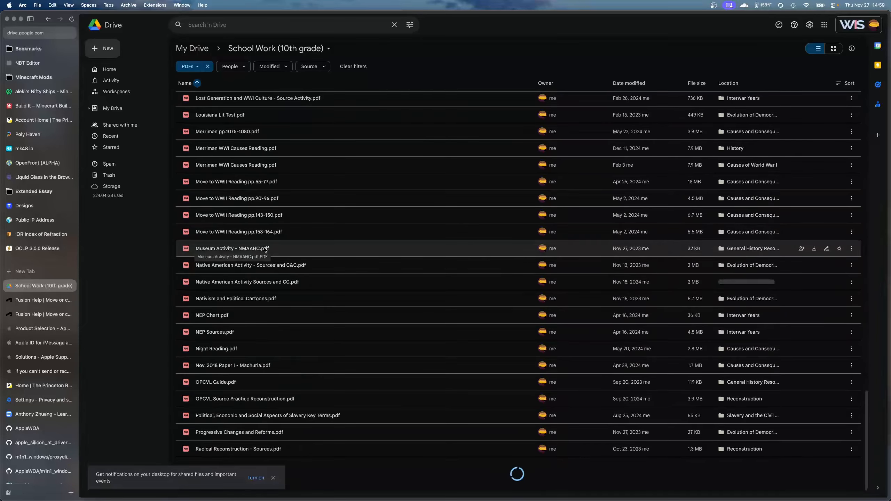
Switch to Autodesk Fusion and open the finished windowsill render from the rendering gallery.
key("ctrl+Up")
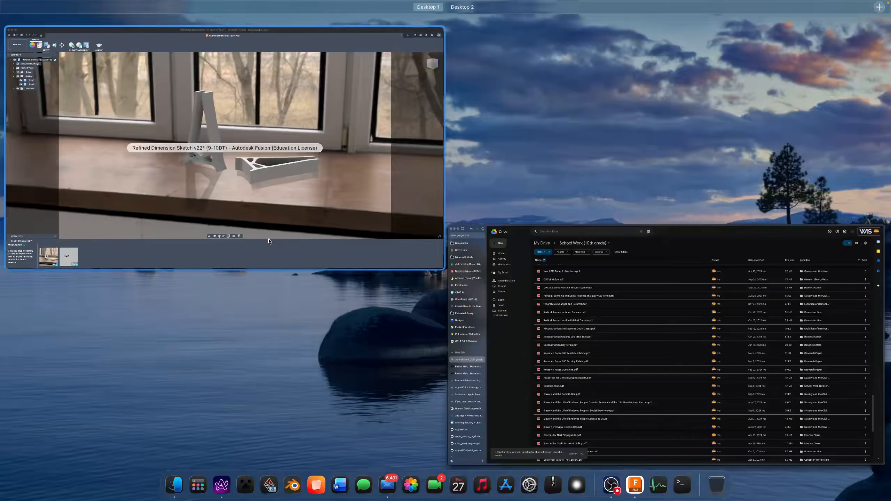
left_click(269, 238)
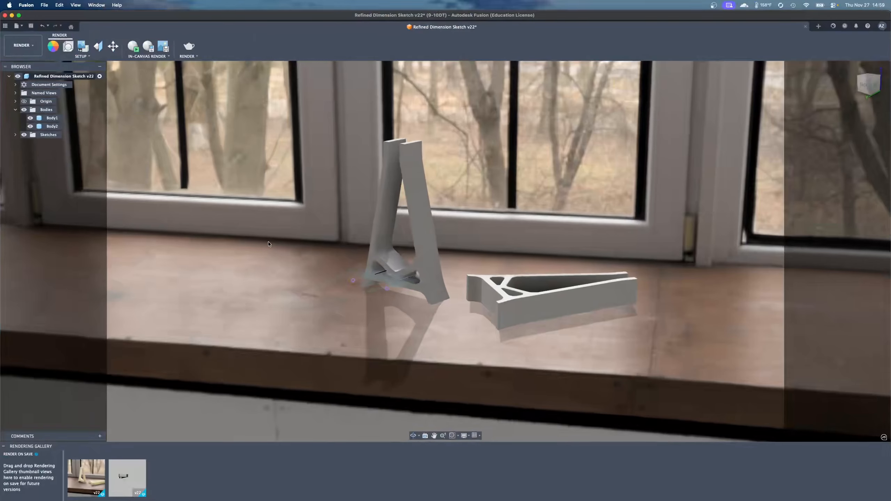
left_click(86, 478)
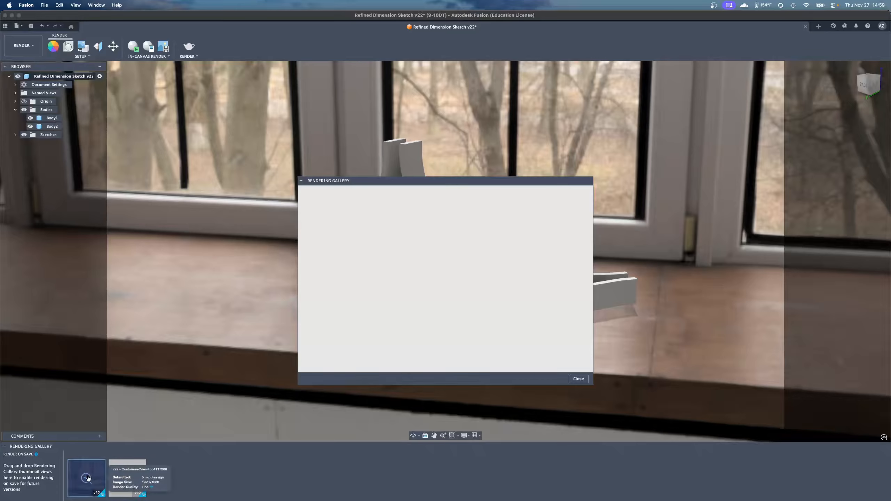
left_click(87, 478)
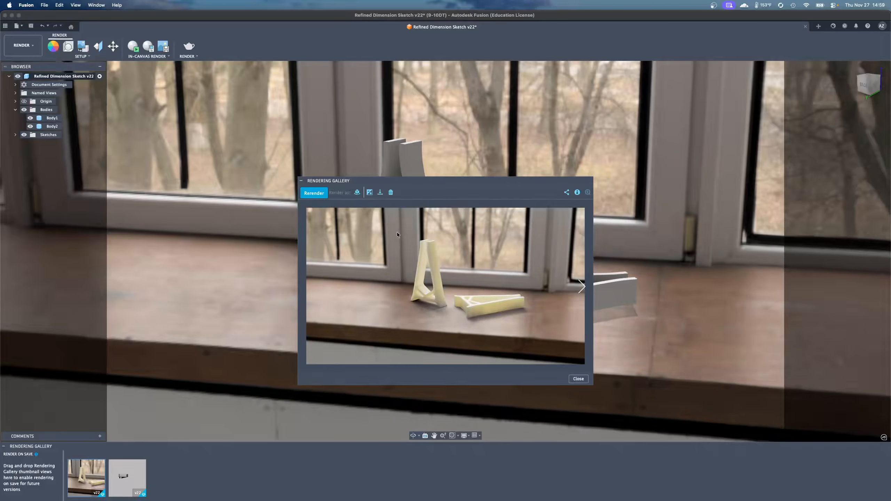
Export the windowsill render as a PNG file named Render to the Downloads folder and close the gallery preview.
left_click(380, 192)
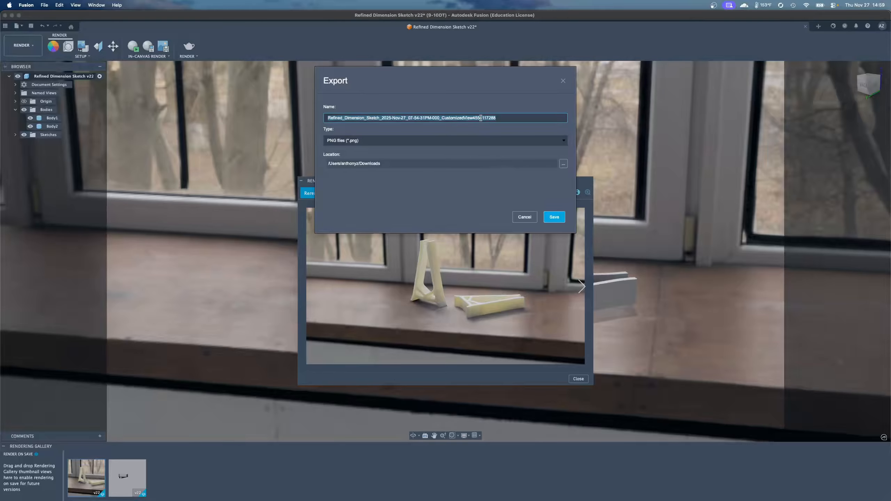
type("Render")
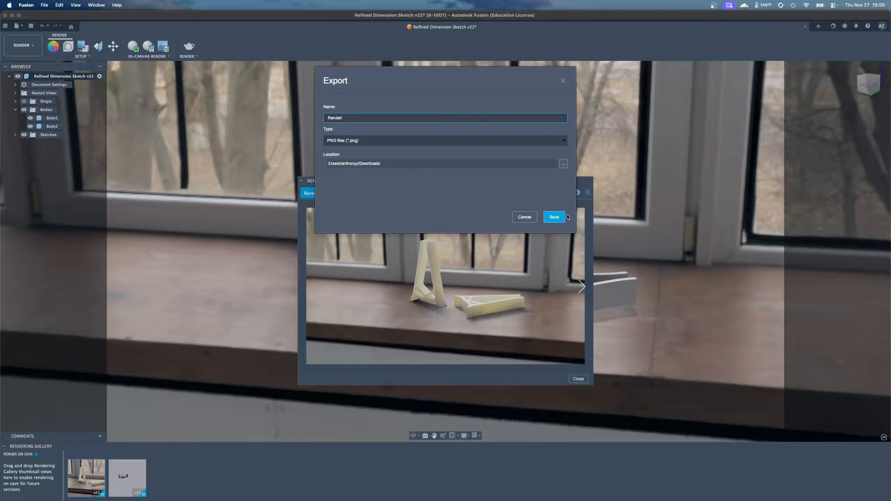
left_click(554, 220)
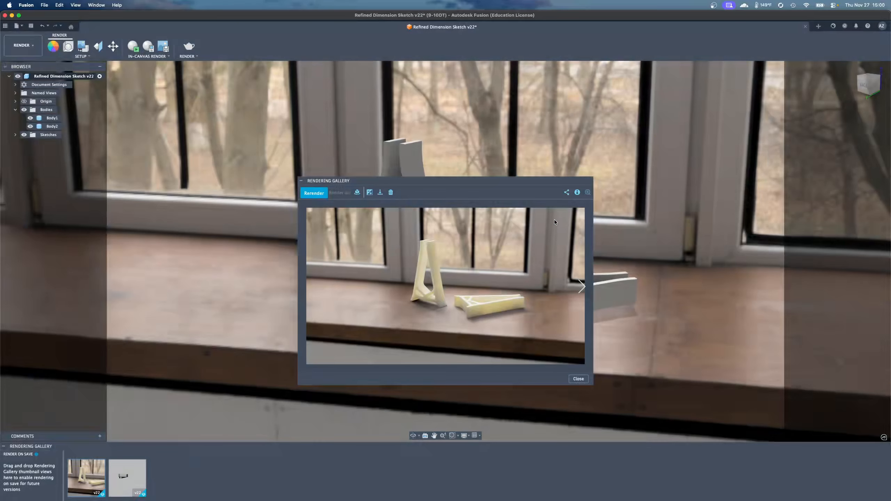
left_click(579, 379)
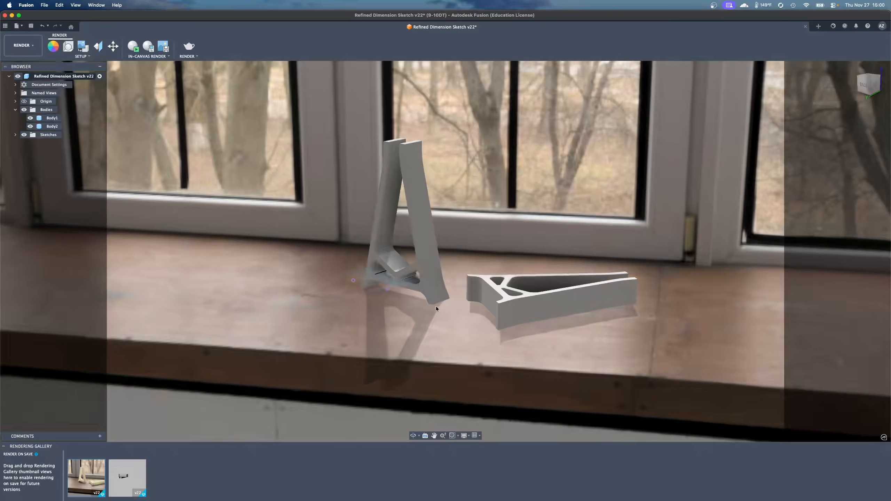
Switch to Finder and open Render.png from the Downloads folder.
mouse_move(291, 490)
left_click(174, 486)
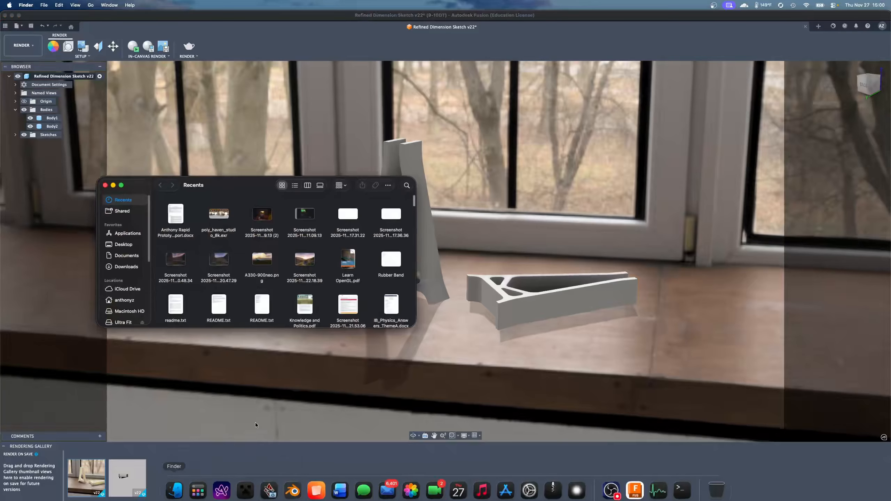
left_click(137, 266)
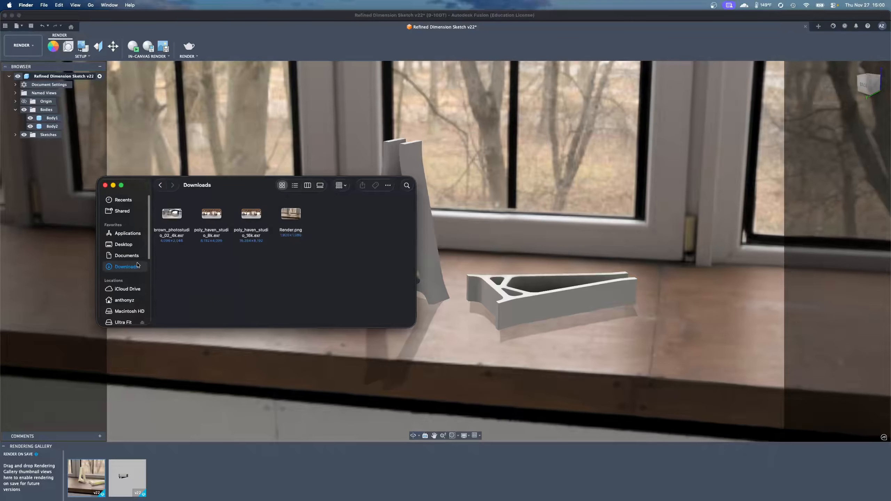
double_click(288, 214)
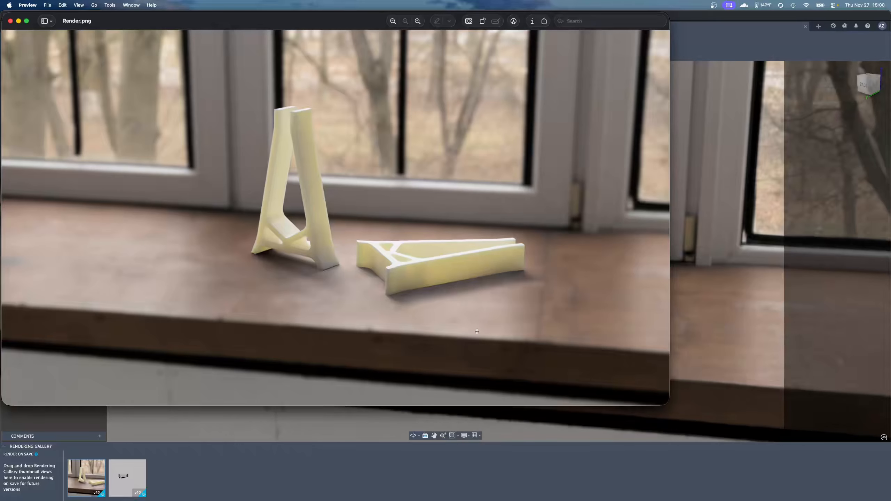
Examine the rendered bodies and their shadows up close in Render.png, including the lying body's far end, and quit Preview.
key("super+plus")
key("super+plus")
key("super+plus")
key("super+plus")
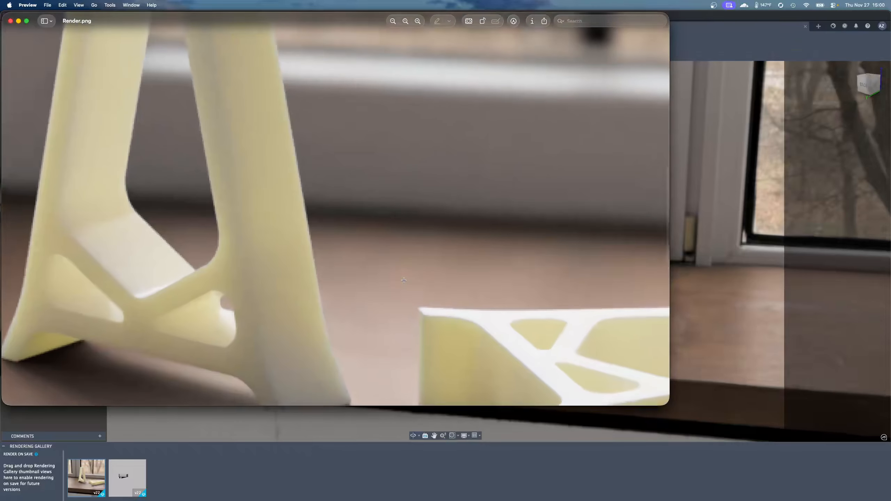
scroll(302, 294, "up", 2)
scroll(302, 293, "down", 6)
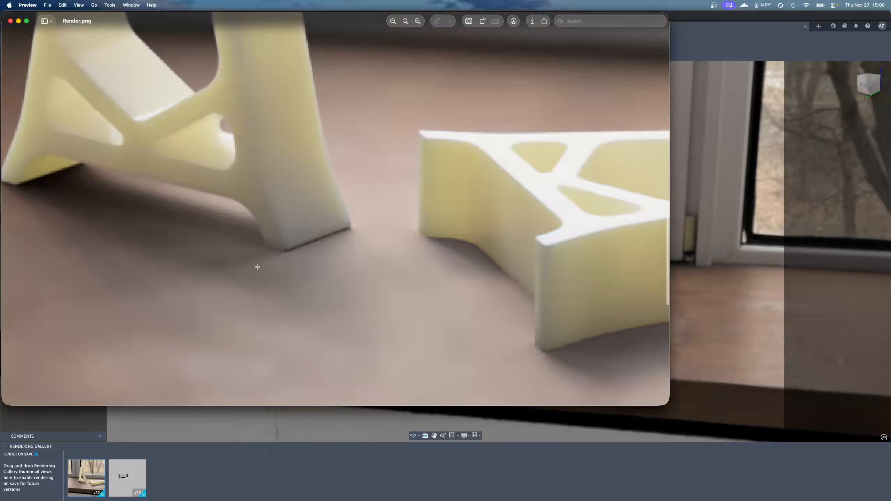
scroll(257, 267, "right", 6)
scroll(257, 267, "left", 6)
scroll(258, 266, "right", 20)
scroll(262, 234, "down", 2)
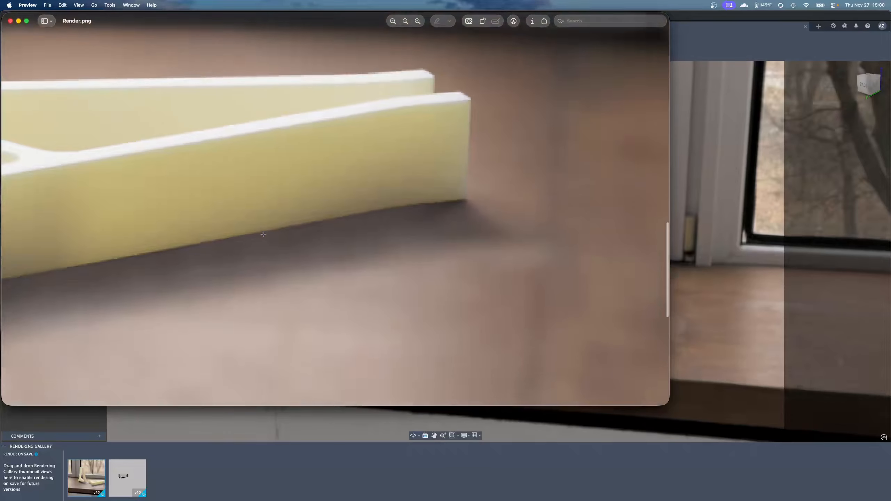
scroll(267, 236, "up", 1)
scroll(270, 237, "down", 5)
scroll(271, 238, "up", 6)
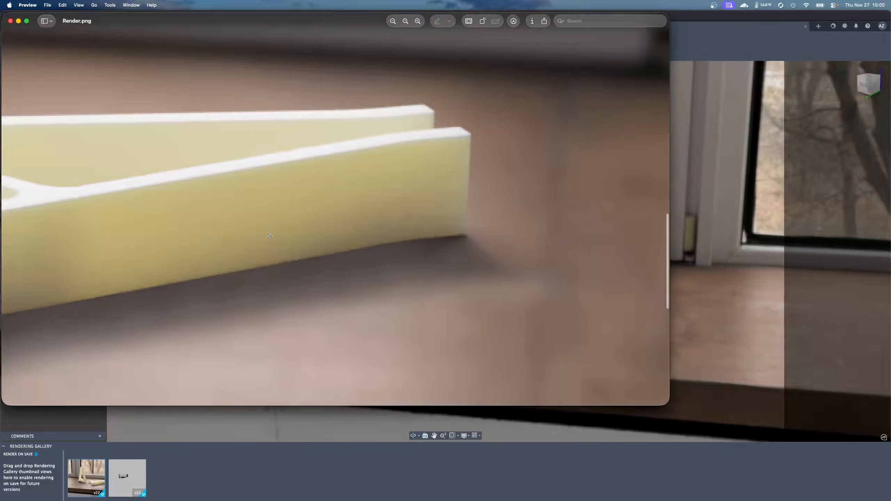
key("super+q")
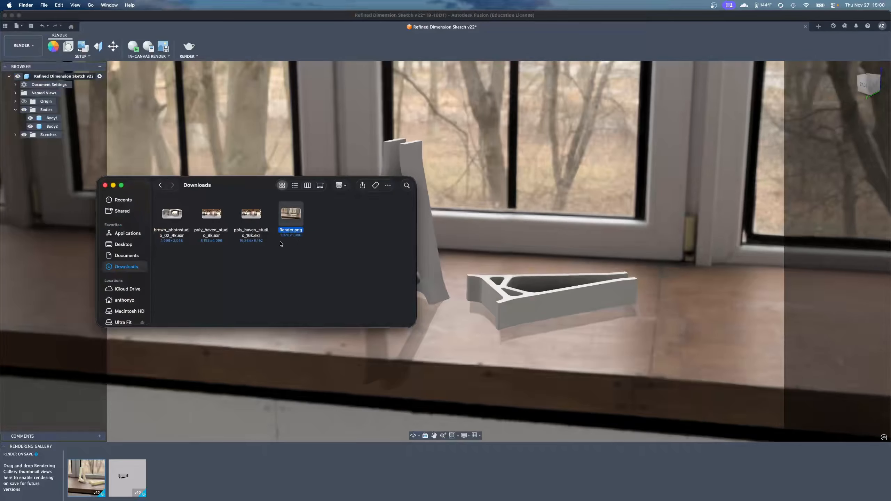